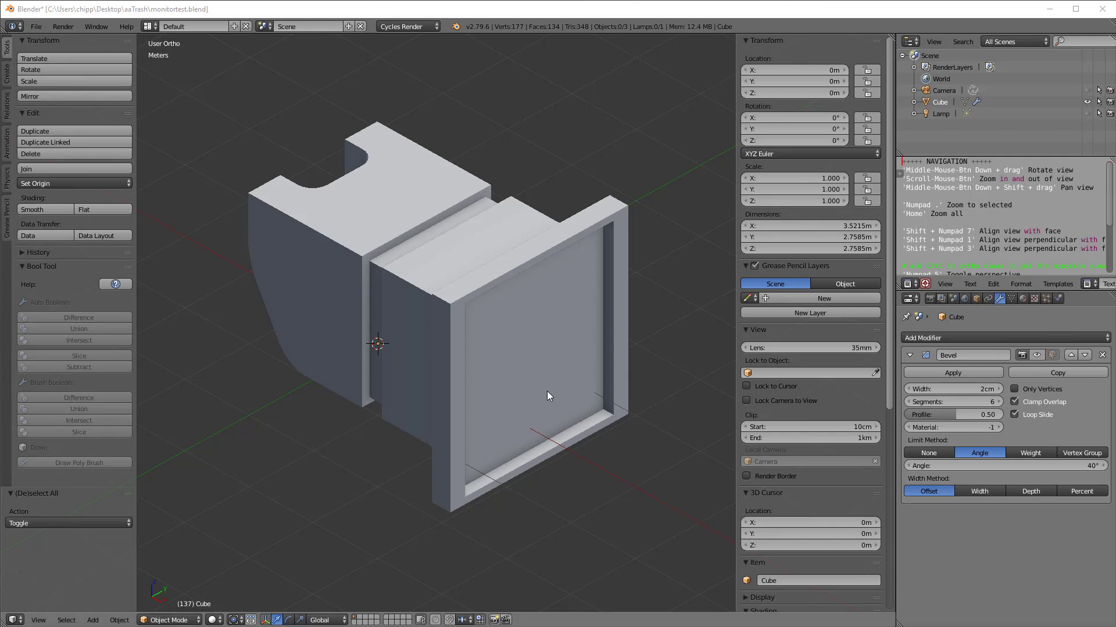
- Select the monitor-shaped Cube and orbit the view around it
right_click(581, 413)
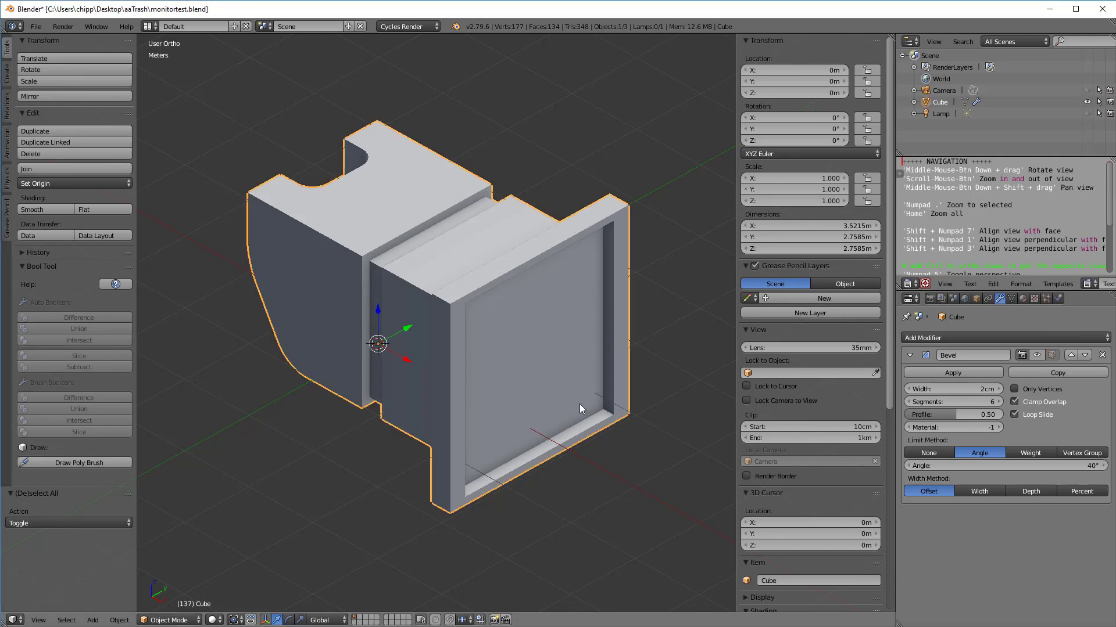
middle_drag(593, 396, 353, 298)
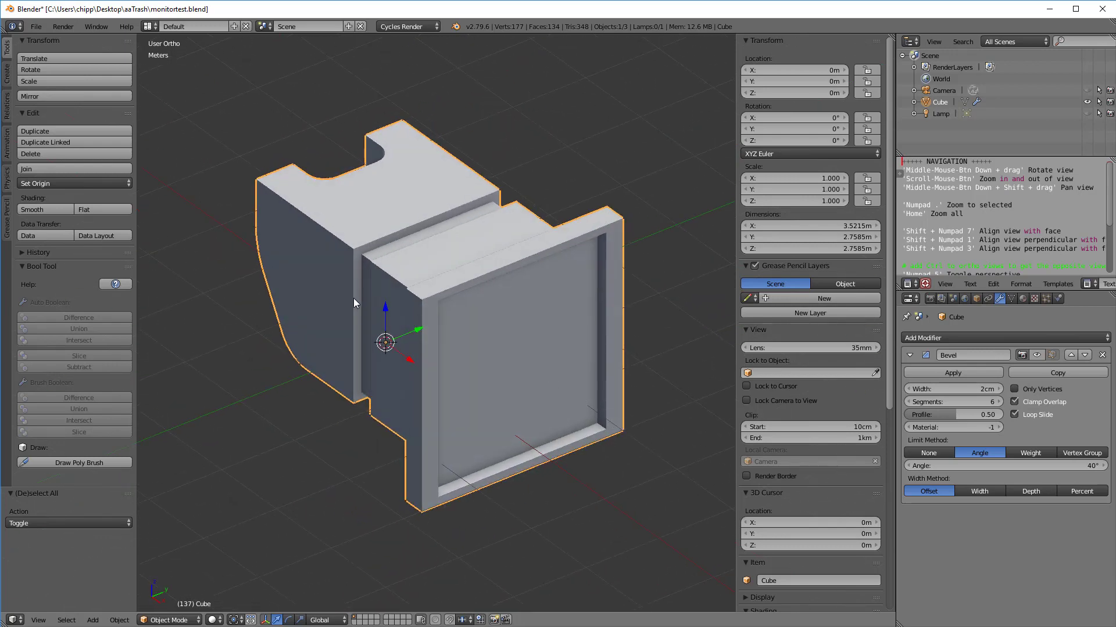
- Switch the manipulator to rotation, cancel a trial Z spin, and tilt the Cube about 1.9° around Y
click(289, 620)
middle_drag(369, 441, 494, 360)
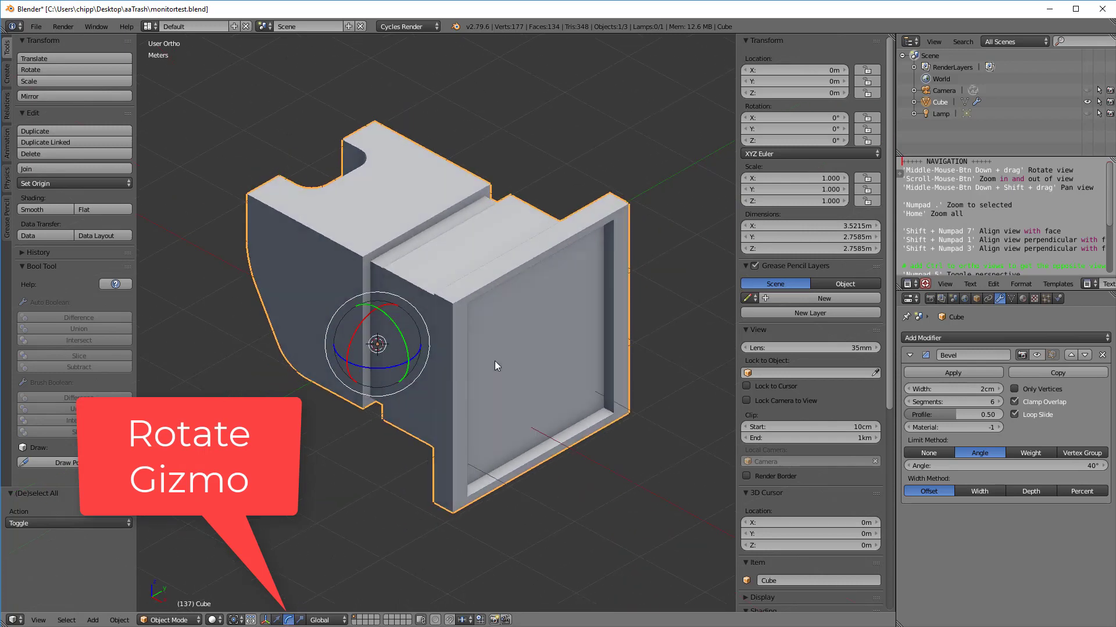
drag(418, 363, 525, 368)
right_click(522, 372)
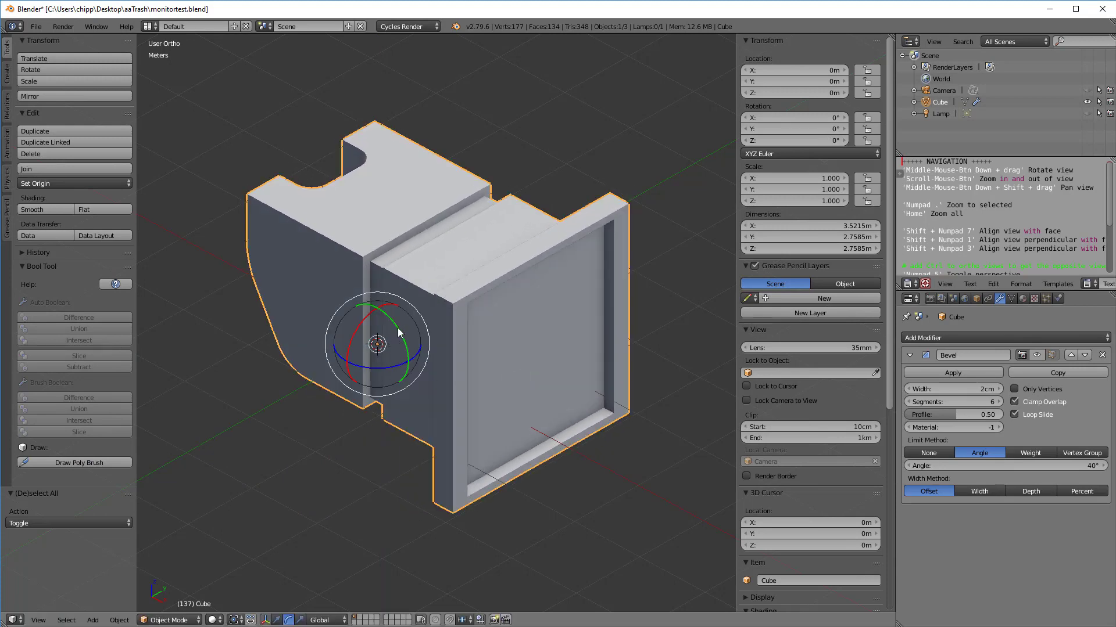
mouse_move(399, 332)
mouse_down()
mouse_move(408, 354)
mouse_move(407, 323)
mouse_up()
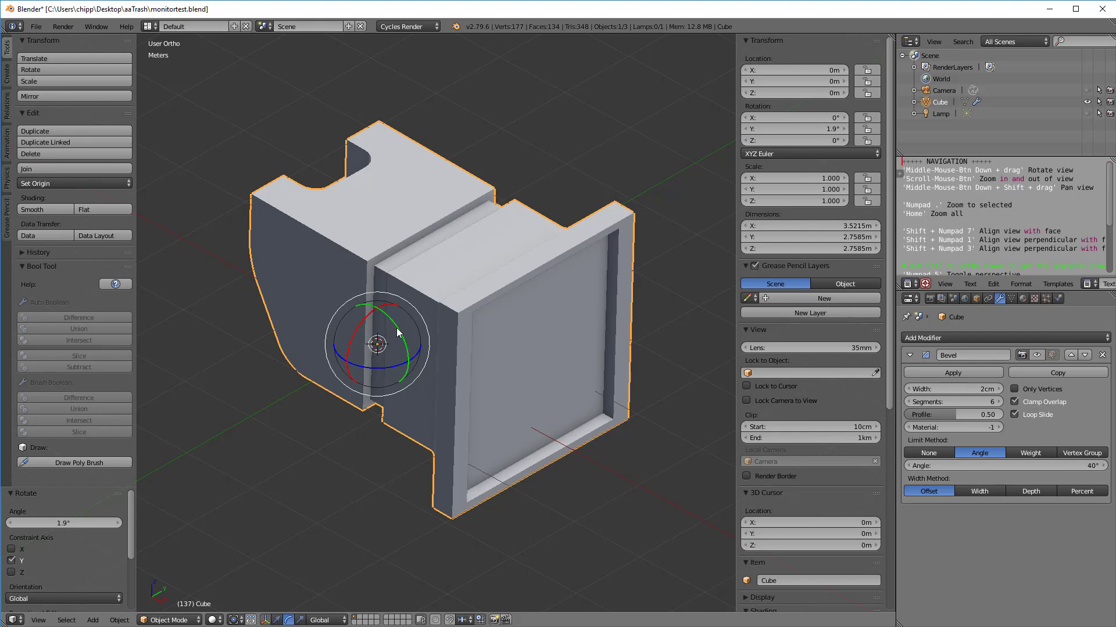
- Hide the transform manipulator and browse the Object menu's Transform operations
click(267, 620)
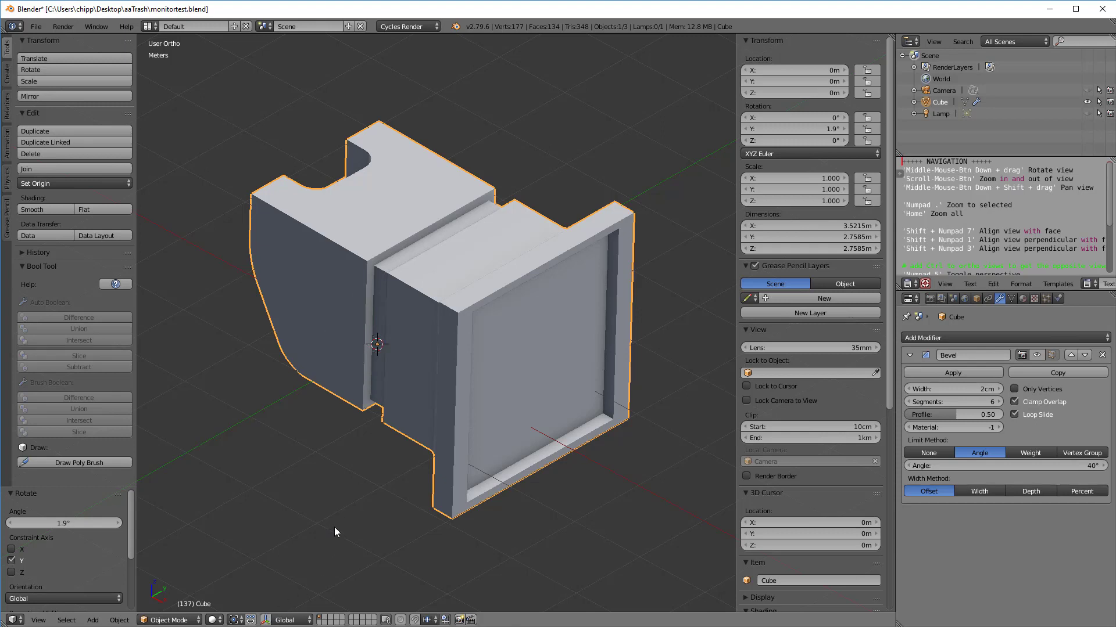
click(120, 621)
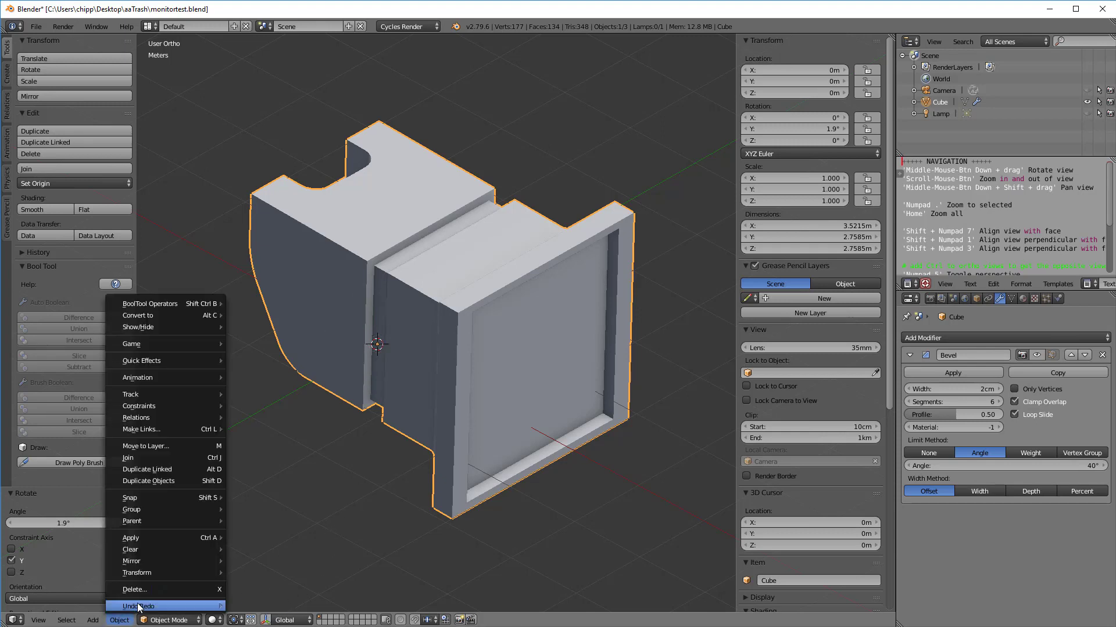
mouse_move(145, 573)
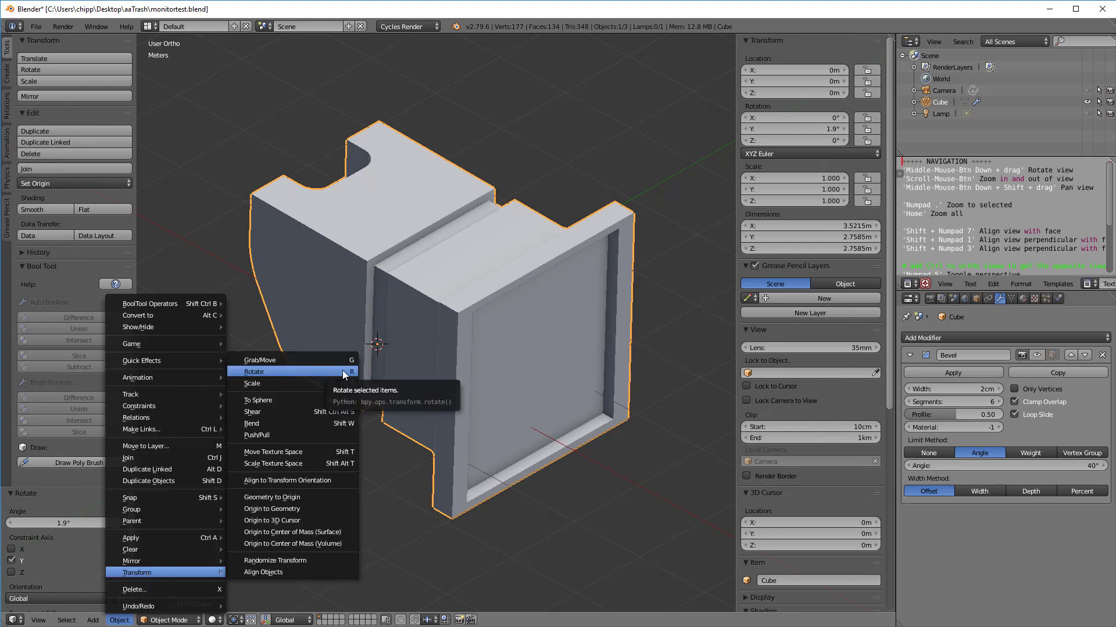
- Start an R rotation, try X, Y and Z axis constraints, then cancel it
key(r)
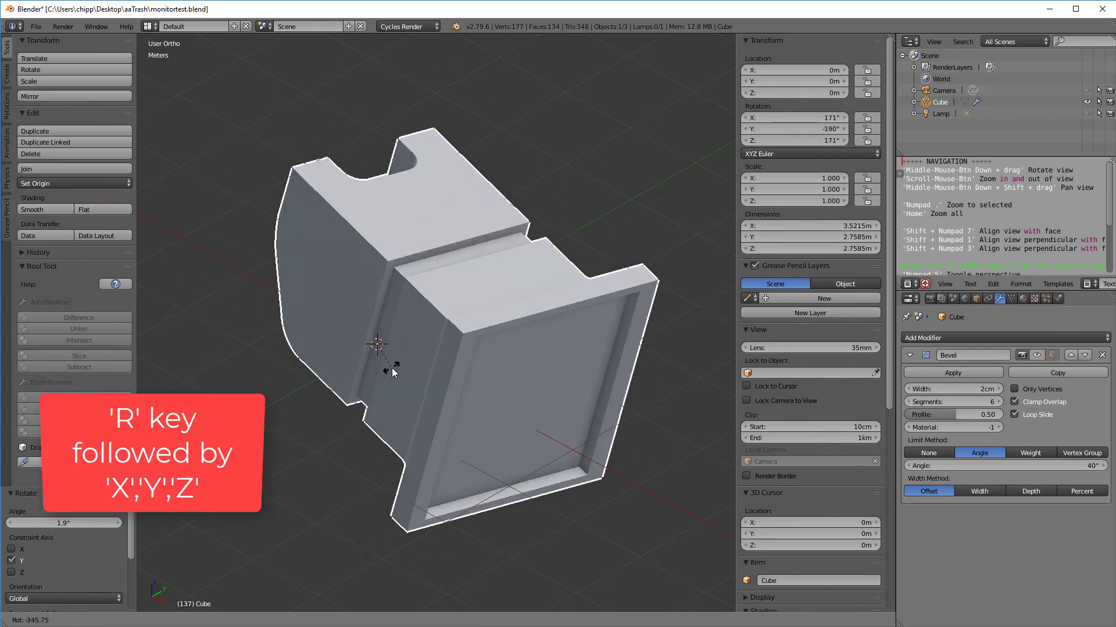
key(x)
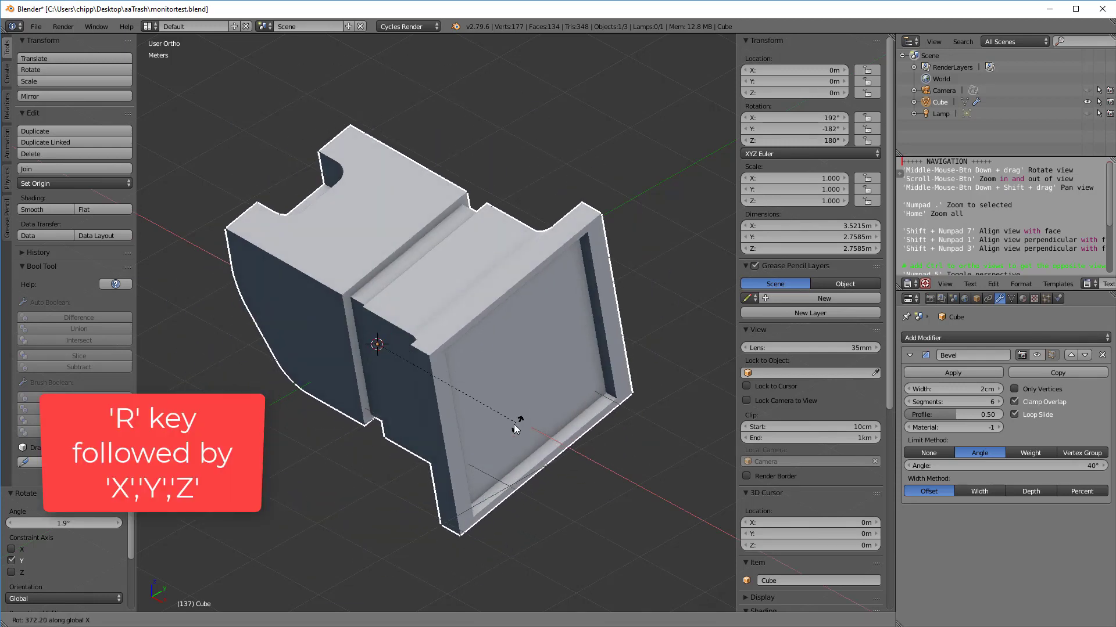
key(y)
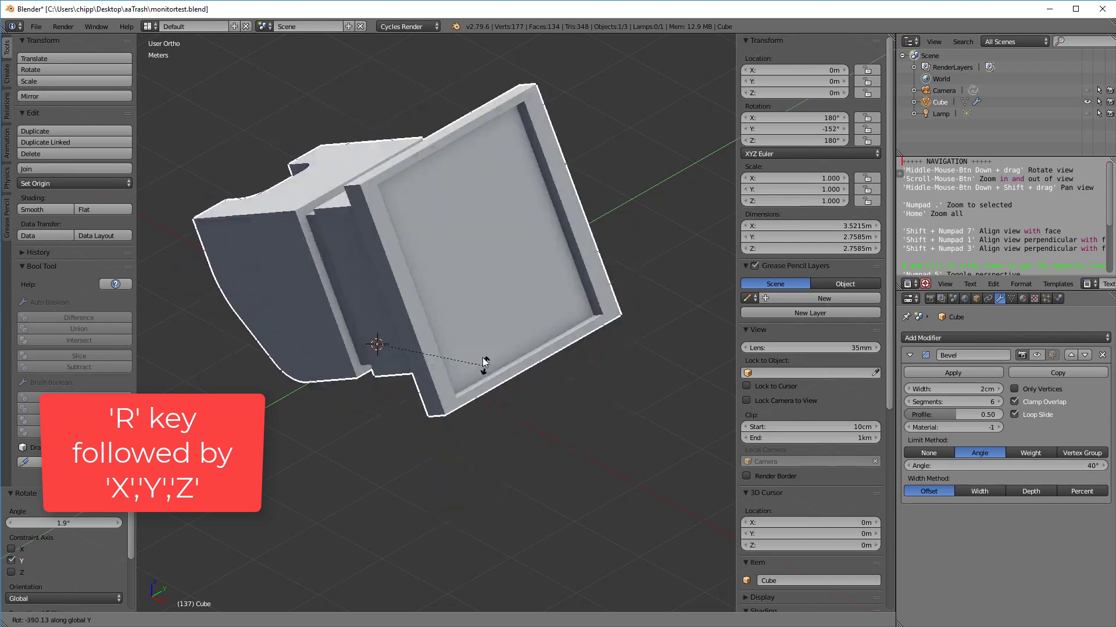
key(z)
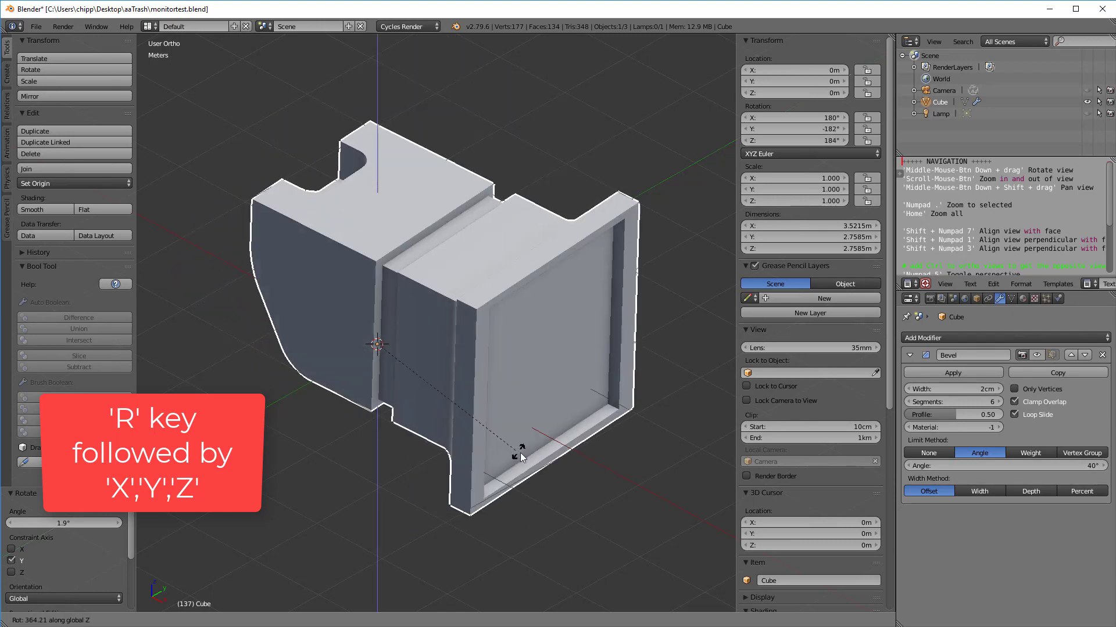
key(Escape)
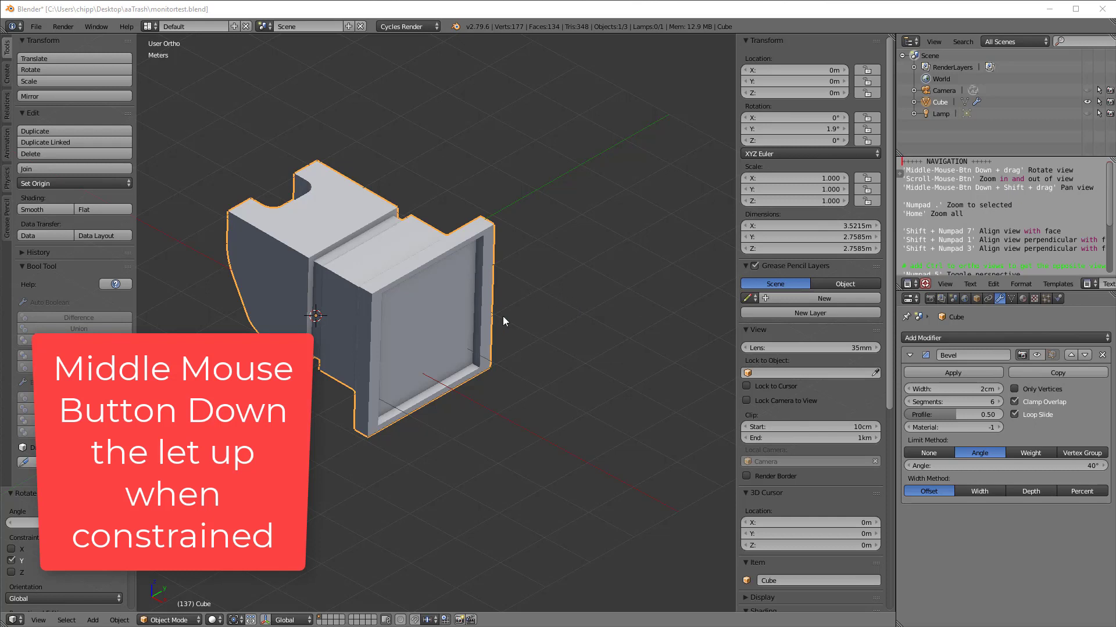
- Begin a free rotation of the monitor model with R
key(r)
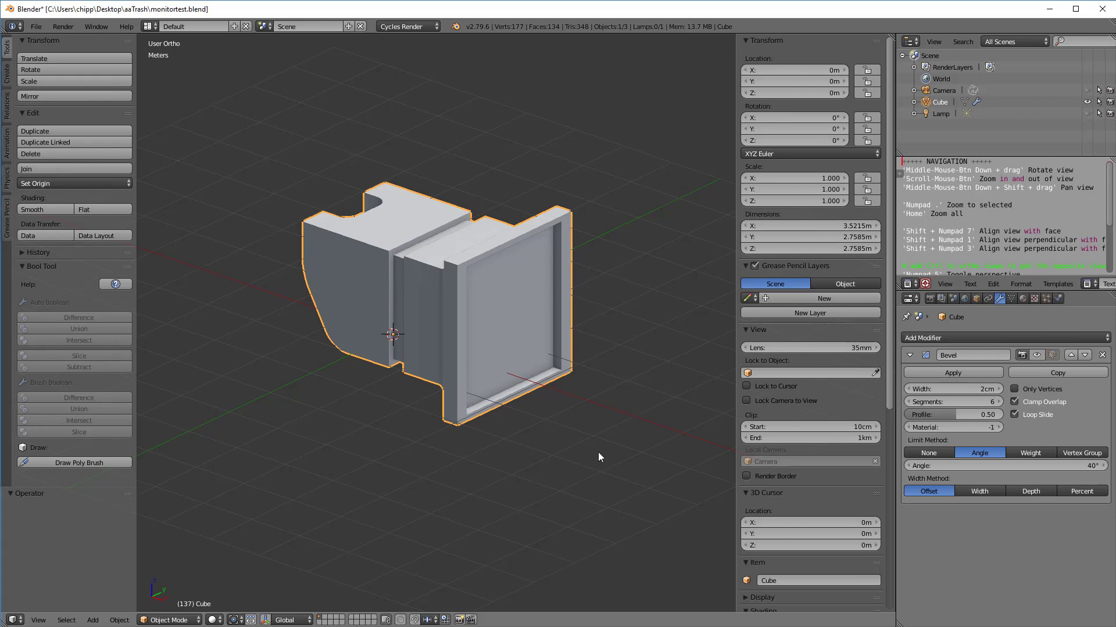
key(r)
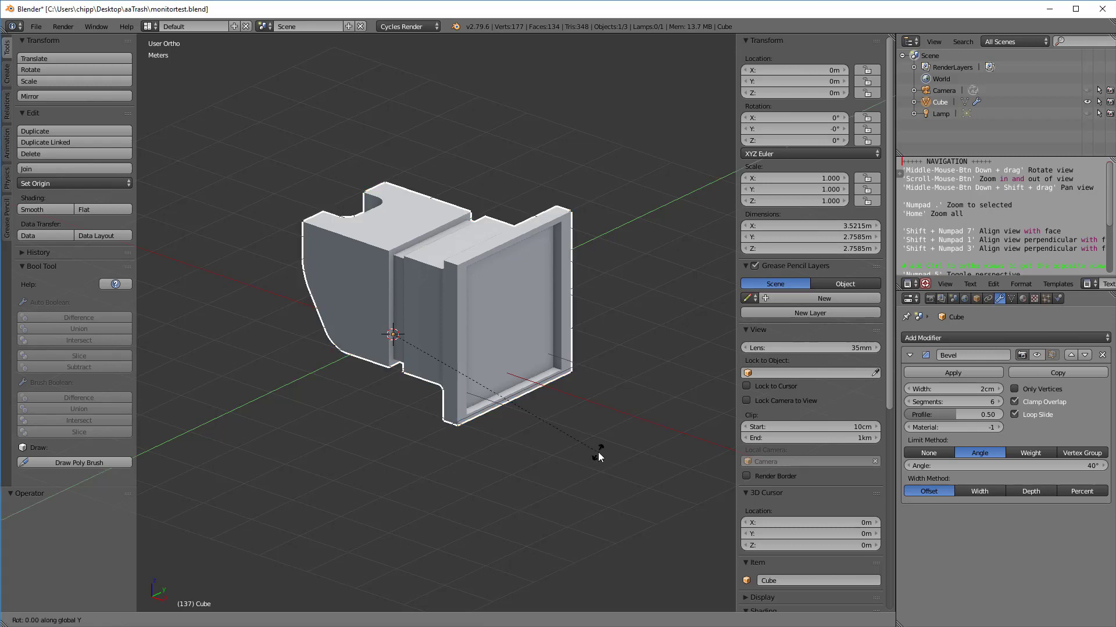
key(y)
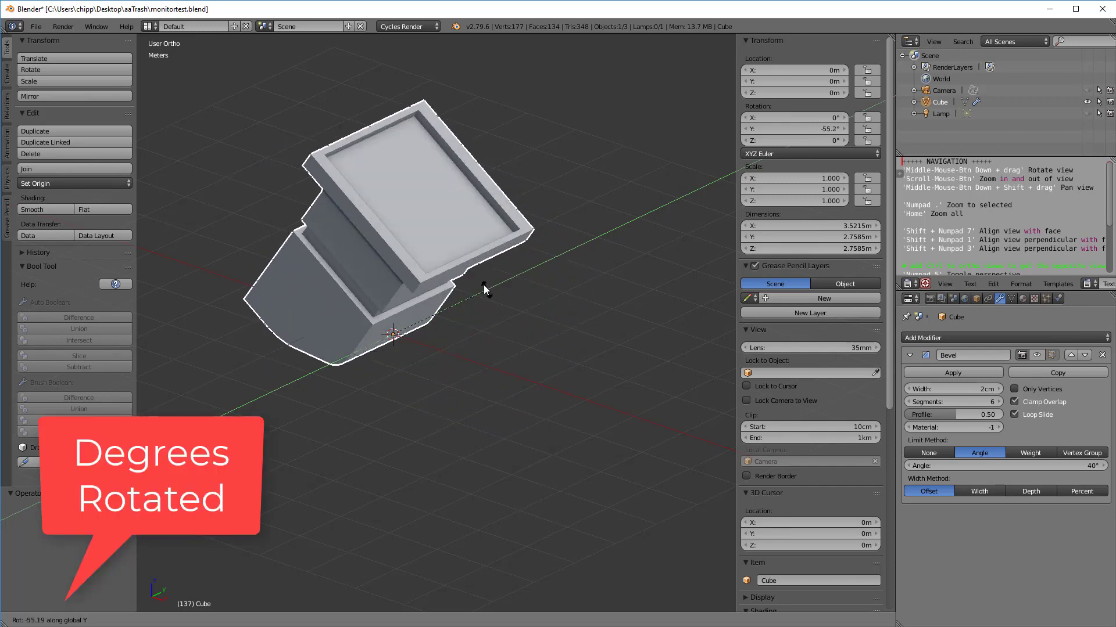
text(90)
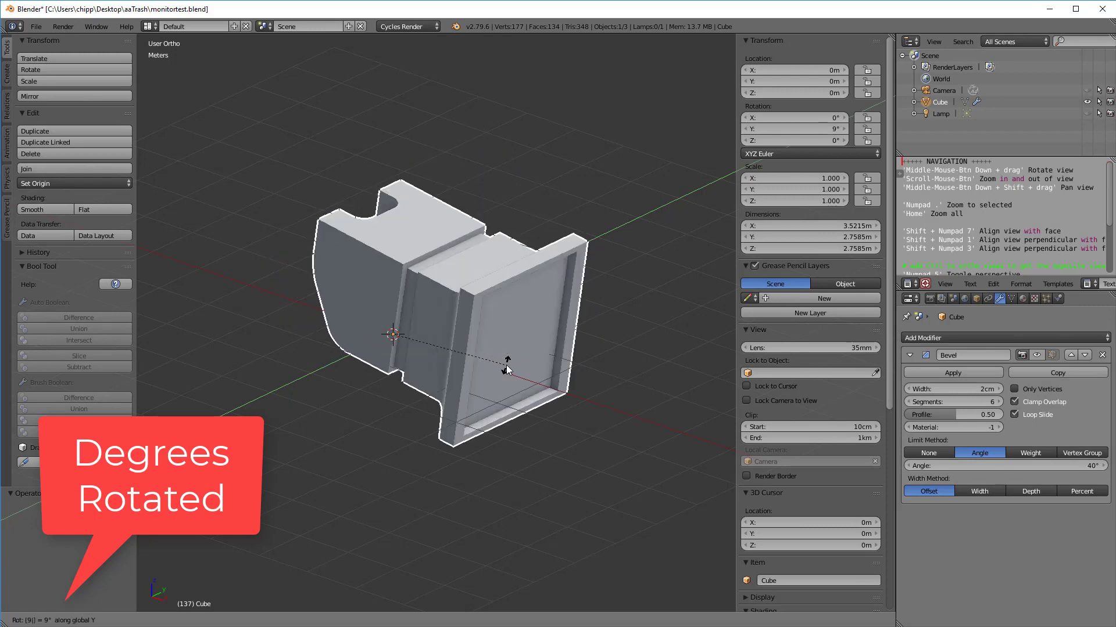
key(Return)
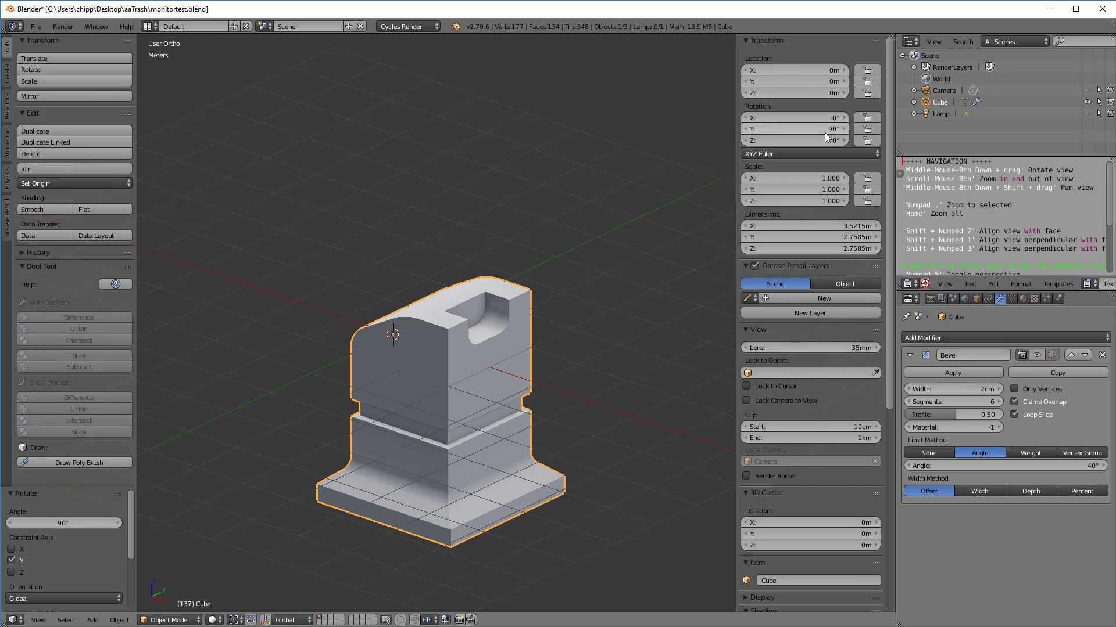
key(ctrl+z)
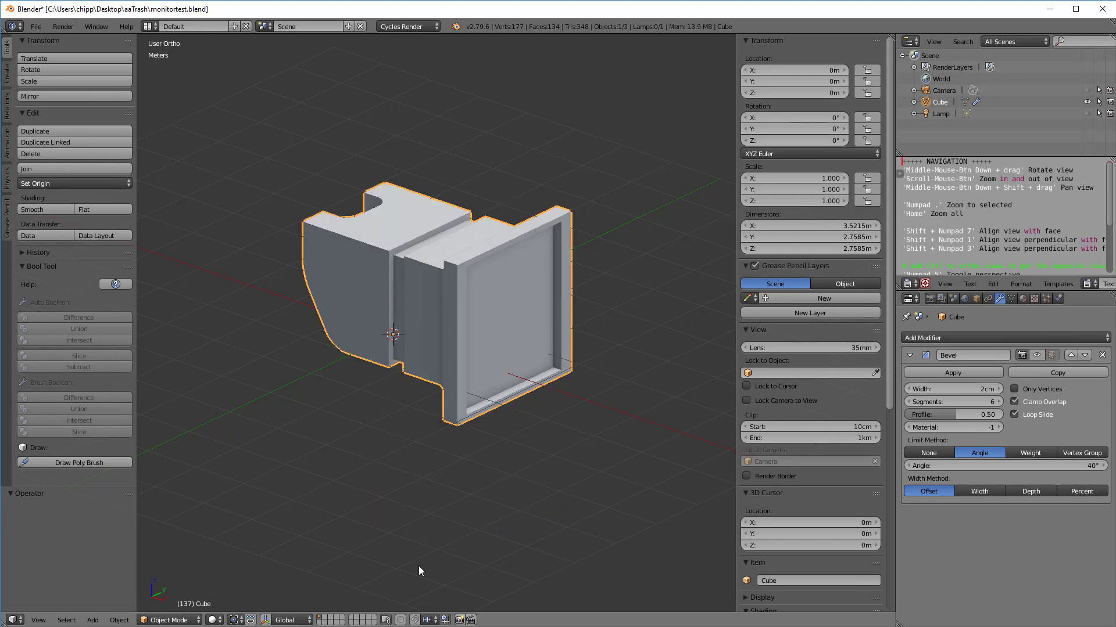
- Enable transform snapping, test a 90° rotation around Y, then undo it
click(413, 621)
key(r)
key(y)
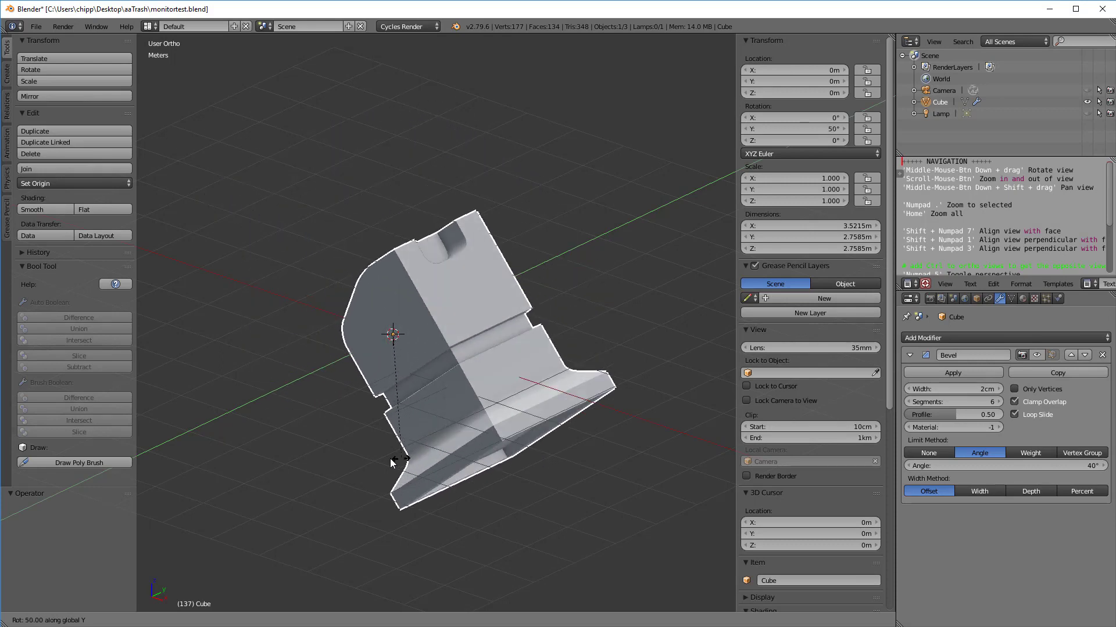
click(277, 506)
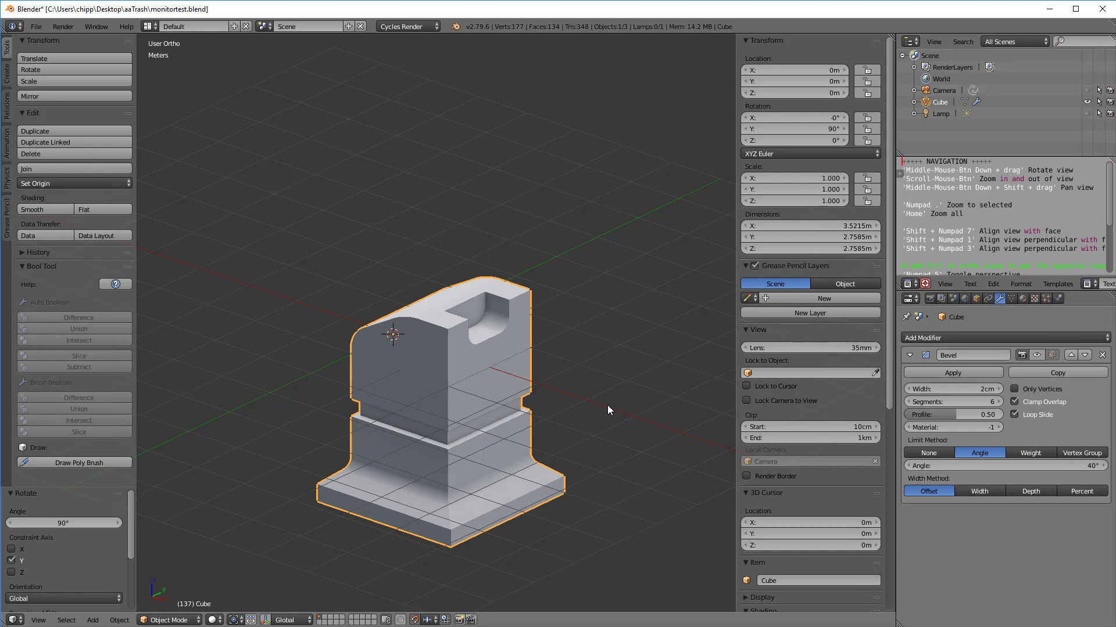
key(ctrl+z)
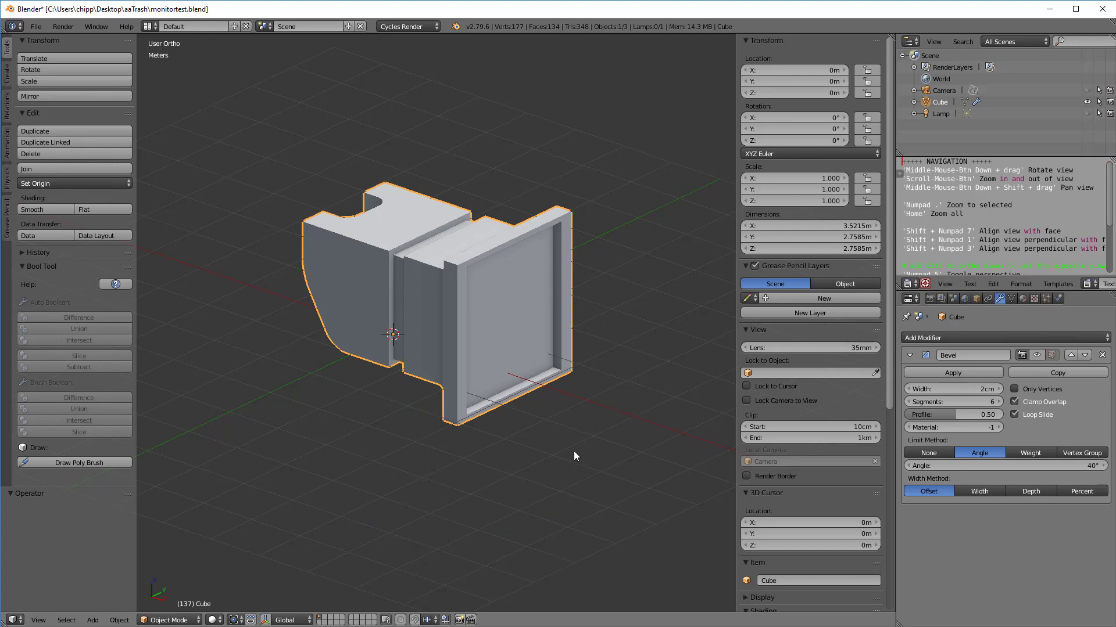
- Rotate the monitor model around Y in snapped angle steps to 90°
key(r)
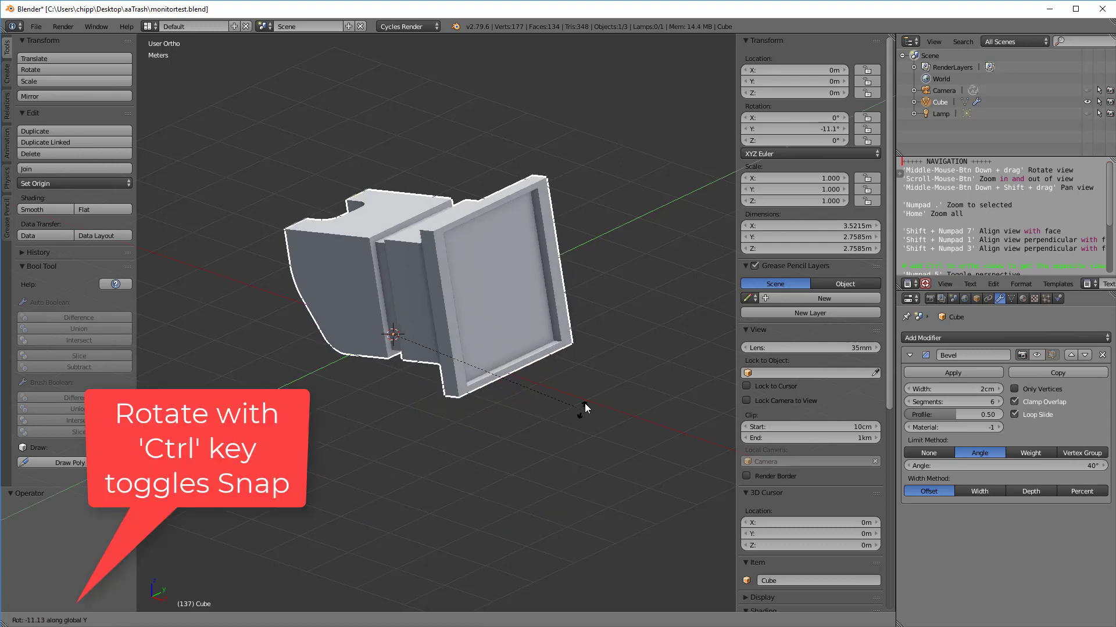
key(y)
key(ctrl)
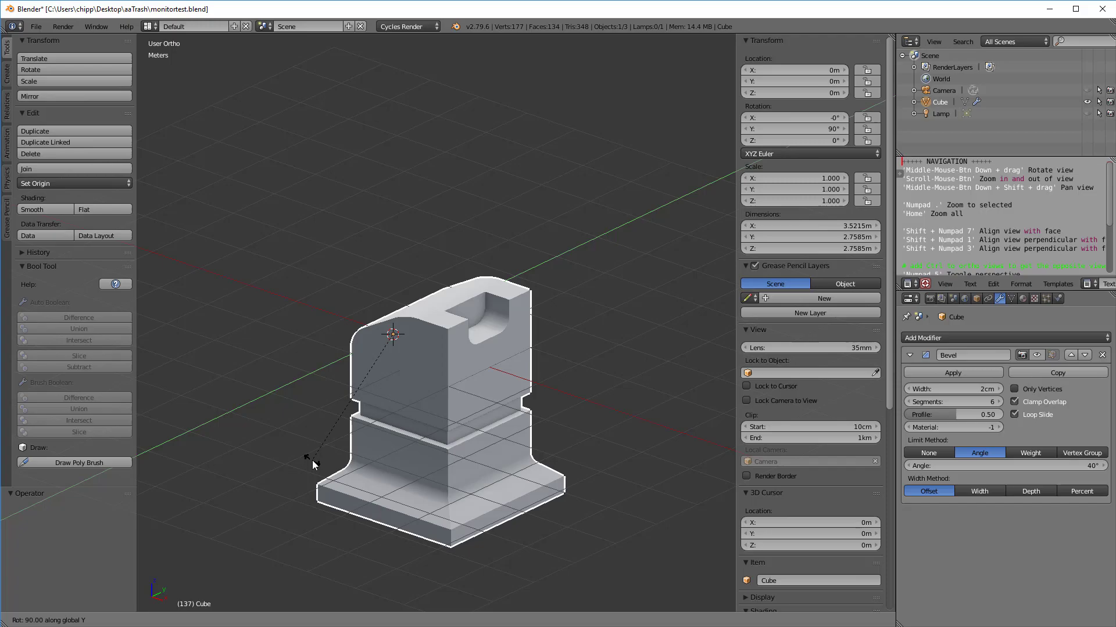
- Confirm the 90° turn, then adjust the N-panel Y rotation to -12.8° and then 45°
click(312, 460)
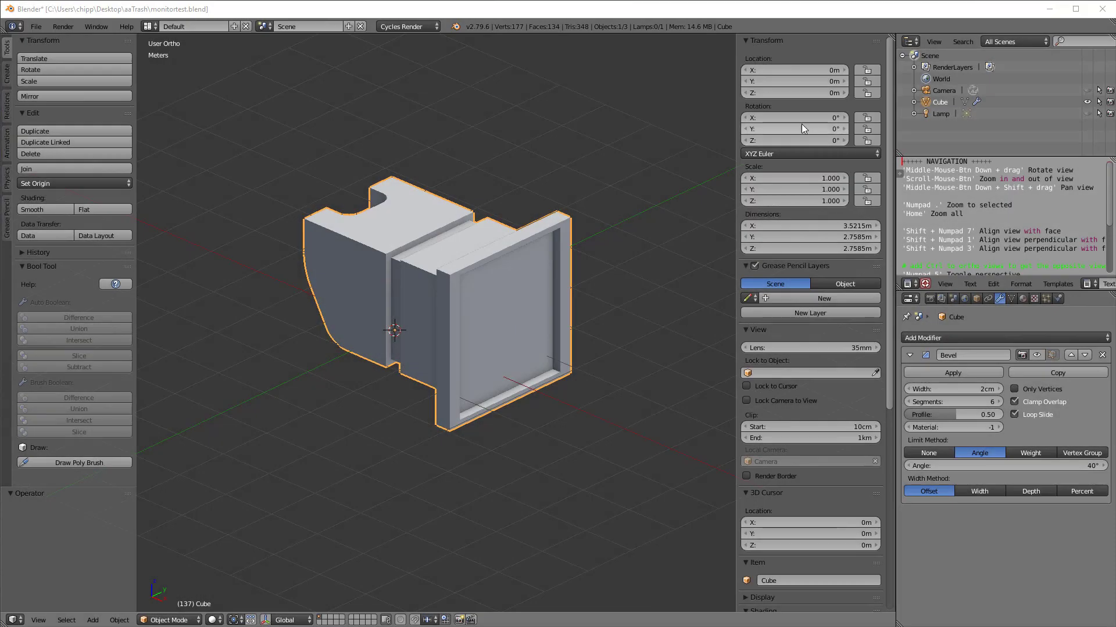
drag(791, 127, 825, 126)
click(825, 127)
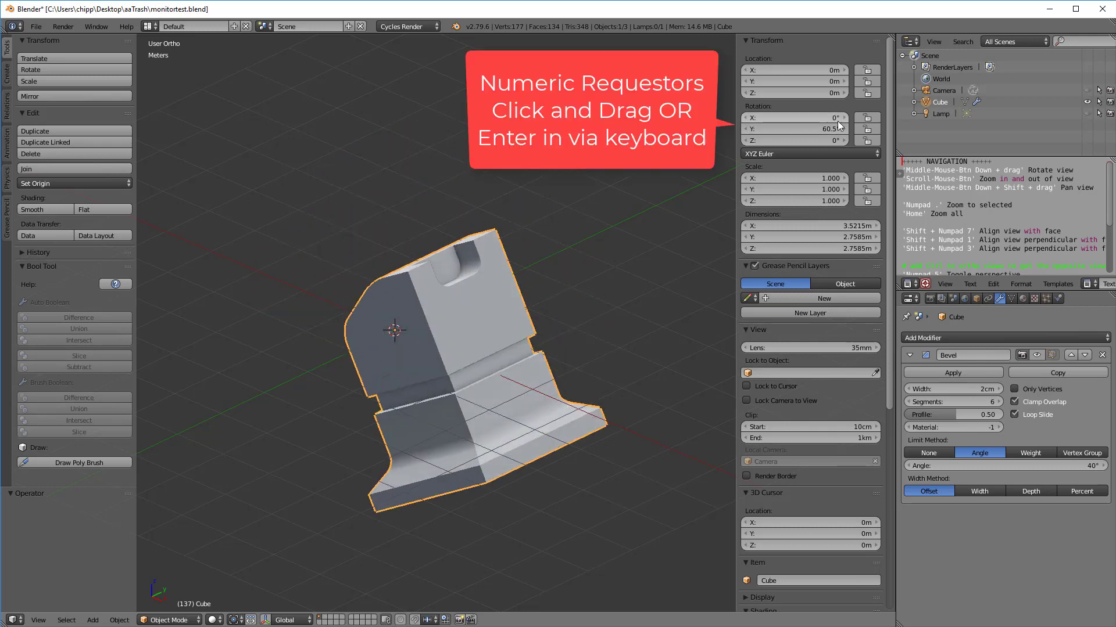
text(60.5d)
key(BackSpace)
key(BackSpace)
key(BackSpace)
key(BackSpace)
key(BackSpace)
text(45)
key(Return)
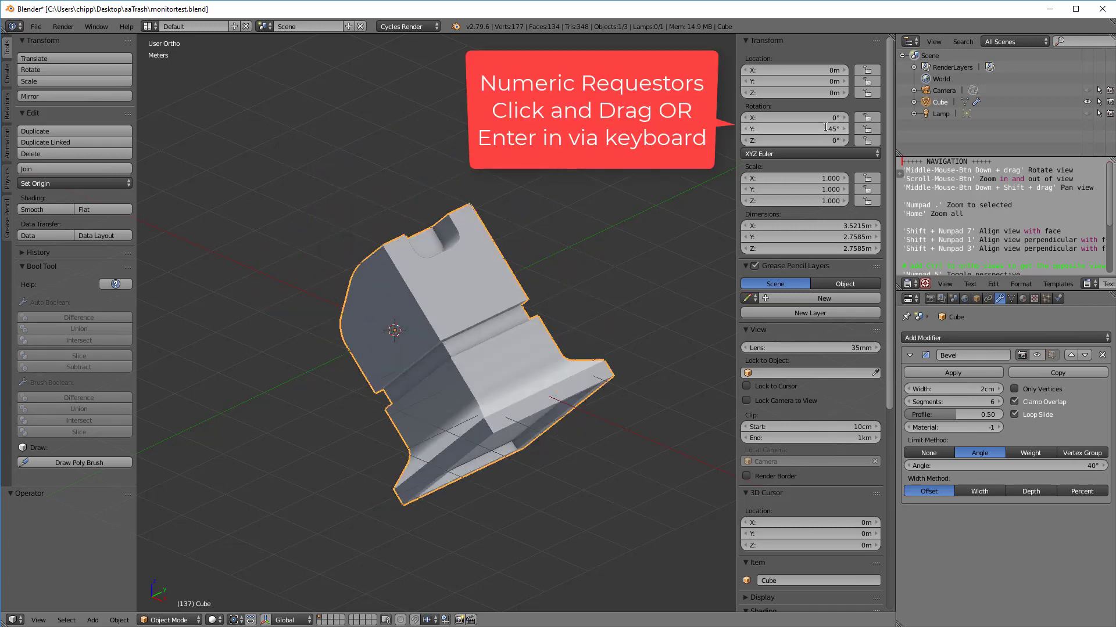
- Enter 90 in the Rotation Y field so the monitor stands upright
click(829, 129)
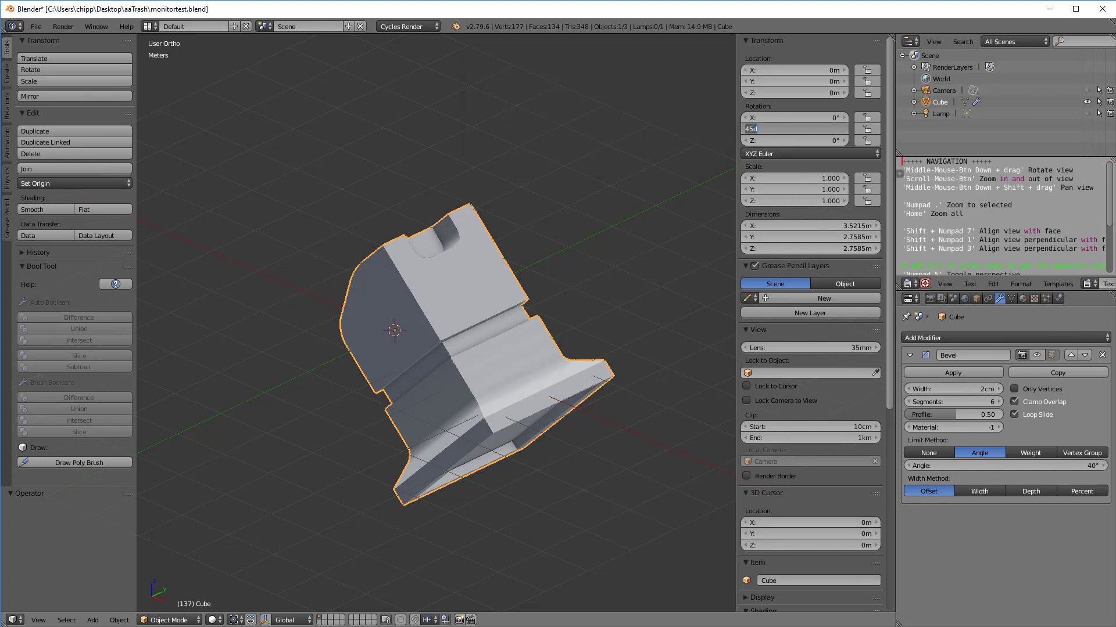
text(90)
key(Return)
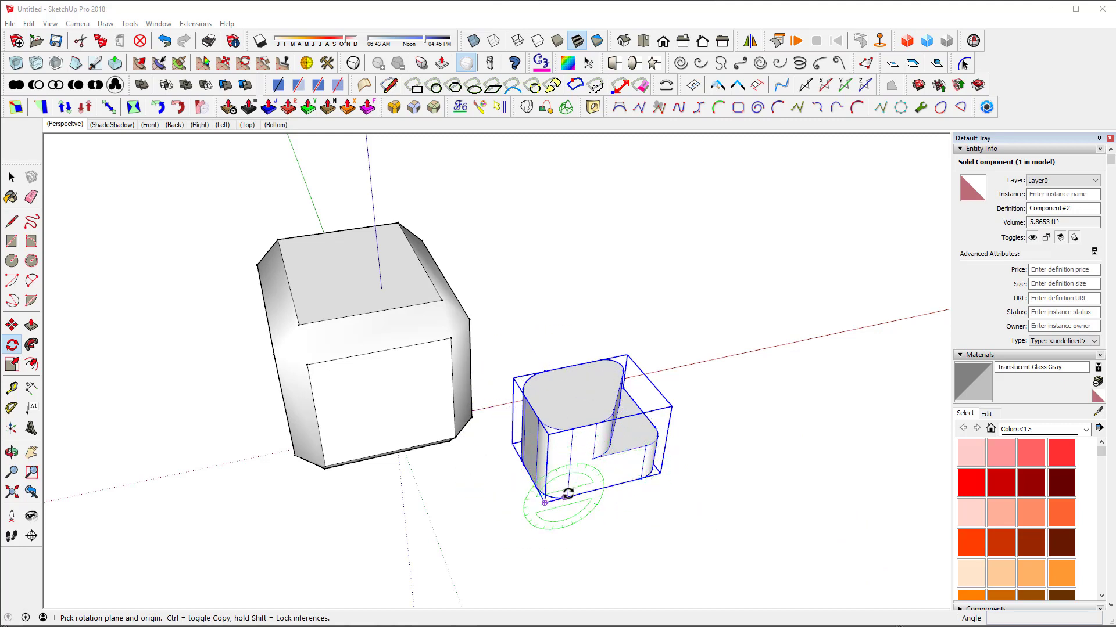
- Swing the monitor component about the chosen bottom edge and commit it at 31.7°
drag(568, 495, 780, 445)
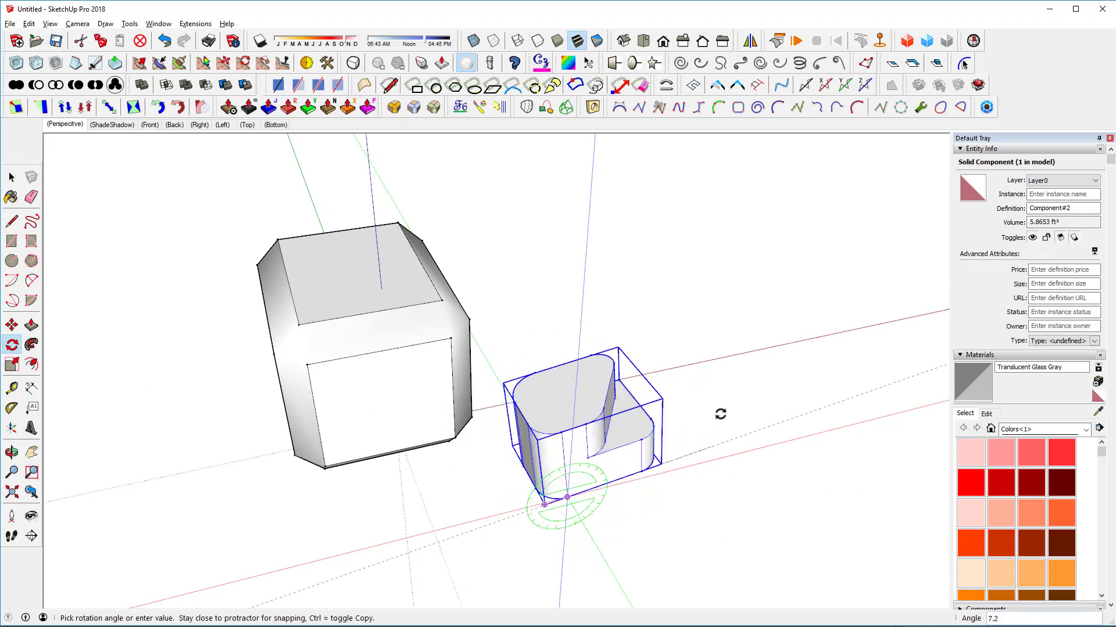
click(748, 378)
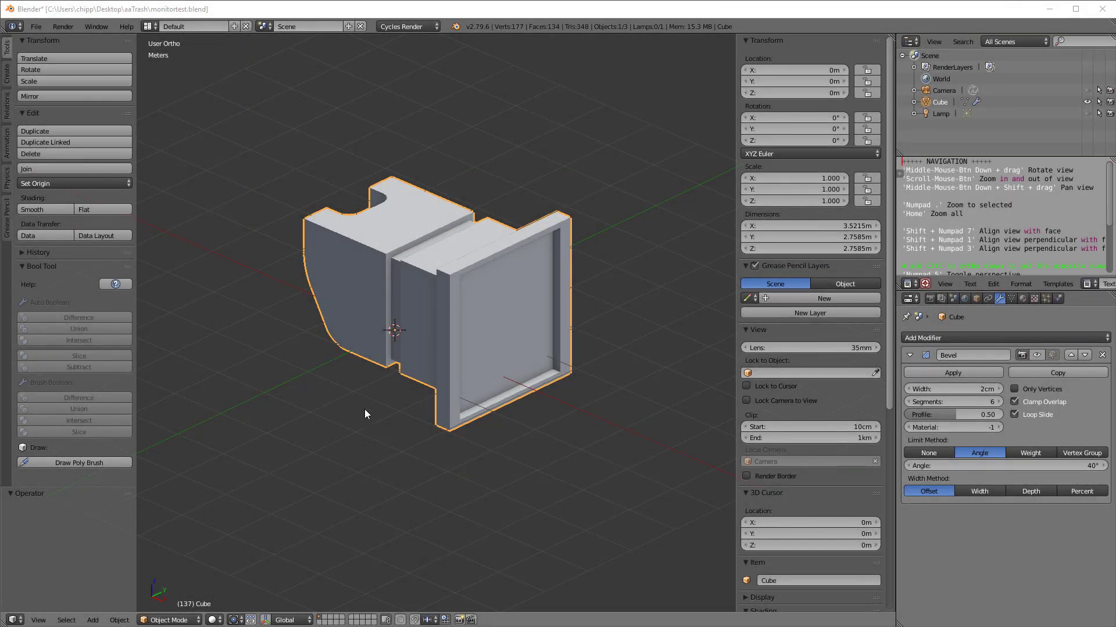
middle_drag(365, 409, 294, 396)
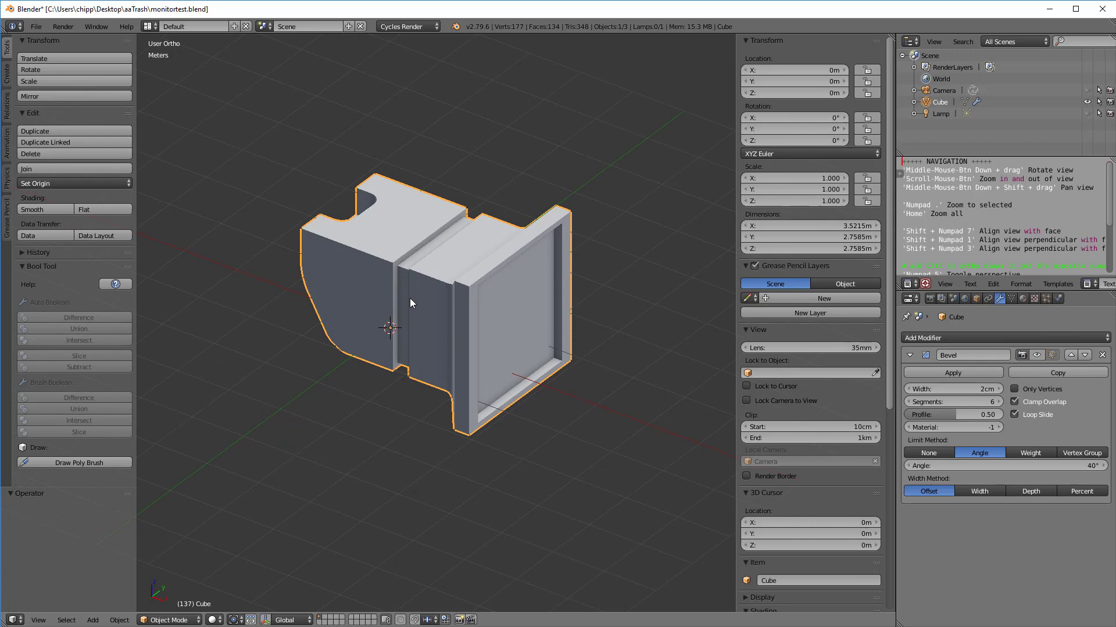
key(z)
middle_drag(409, 298, 326, 242)
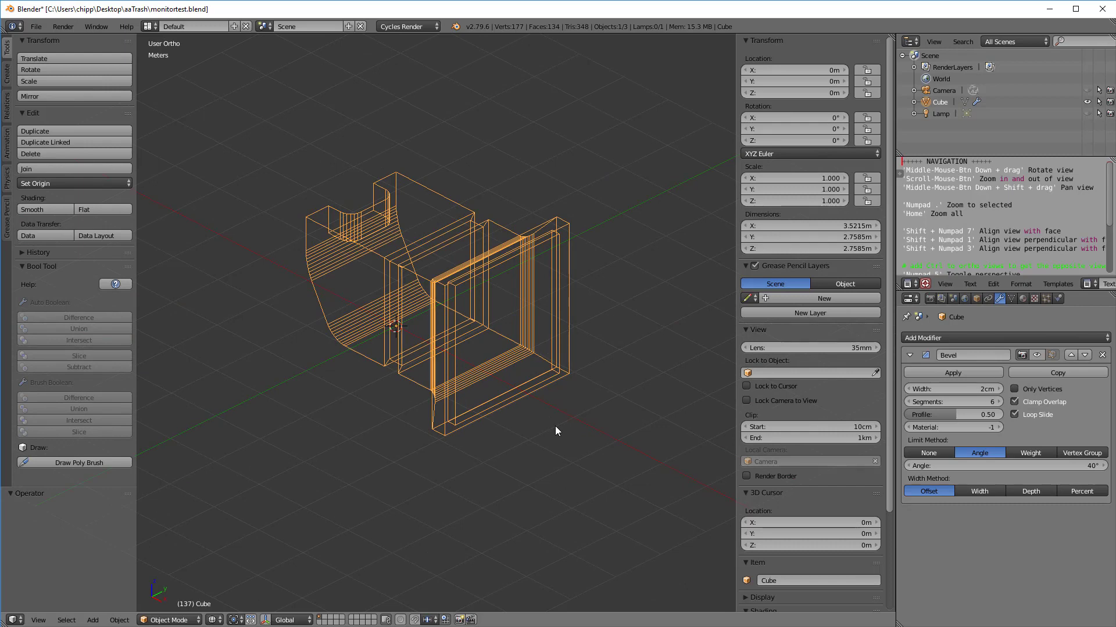
- Restore solid shading, enter Edit Mode, deselect everything, and switch to Vertex select mode
key(z)
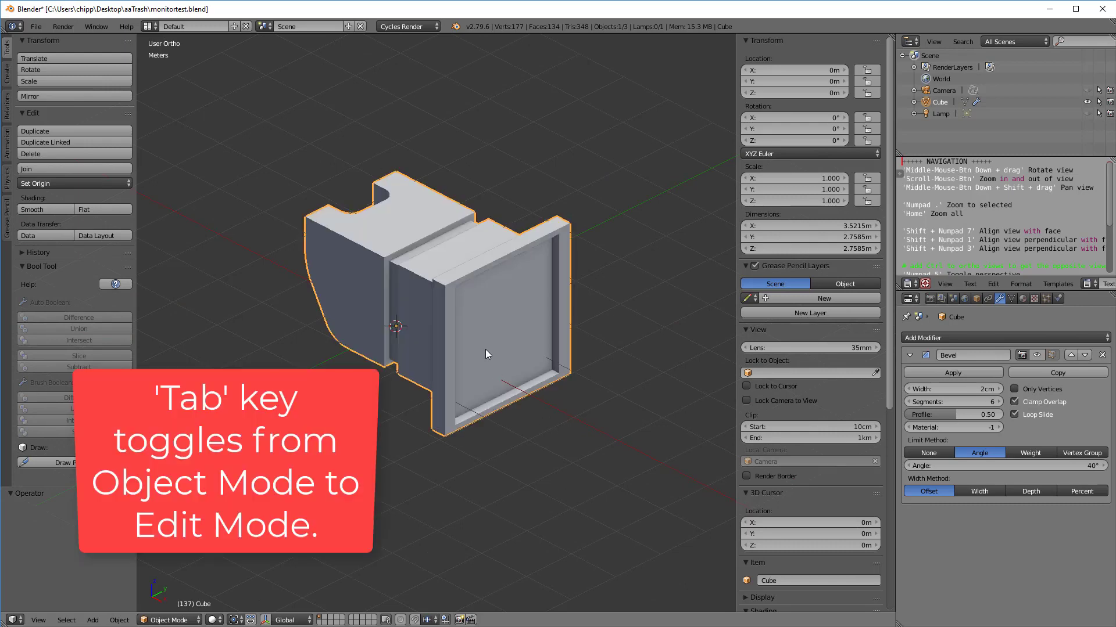
key(Tab)
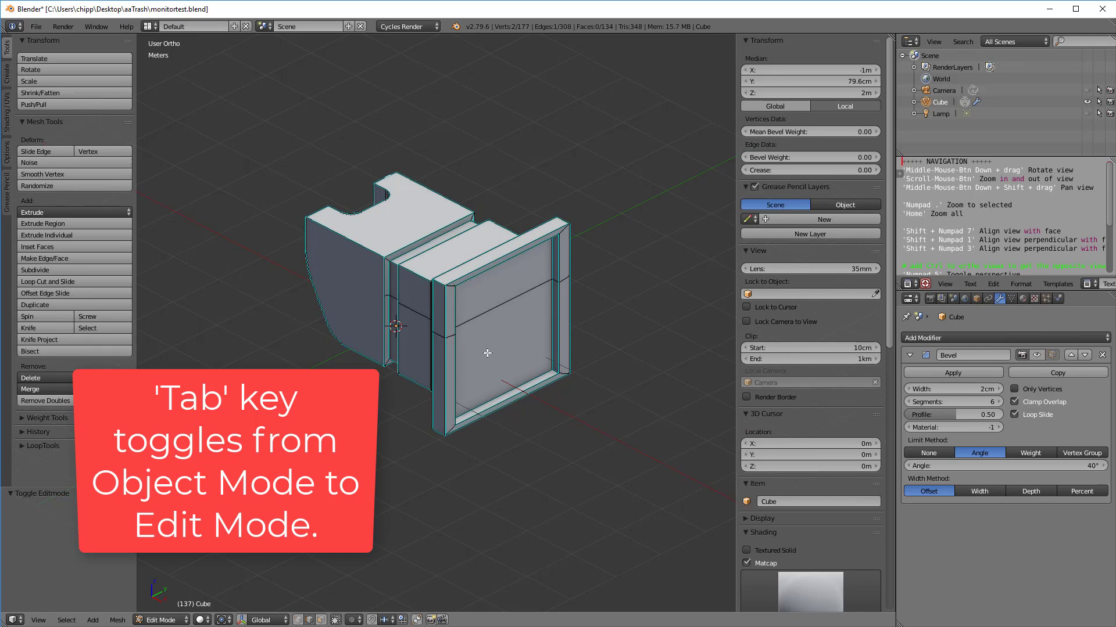
key(a)
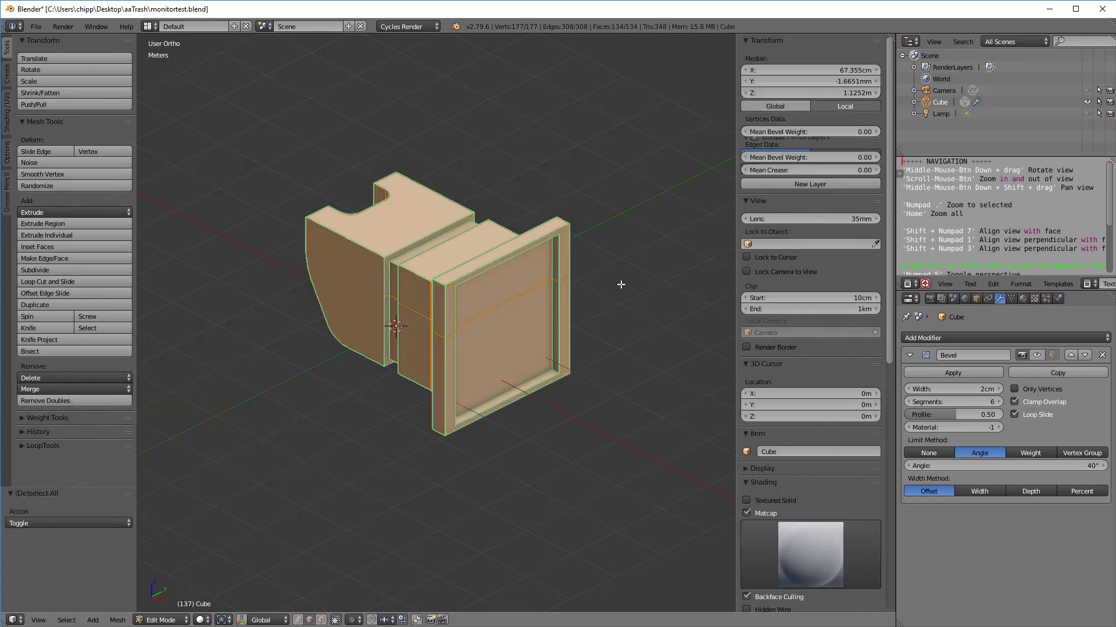
key(a)
key(a)
key(a)
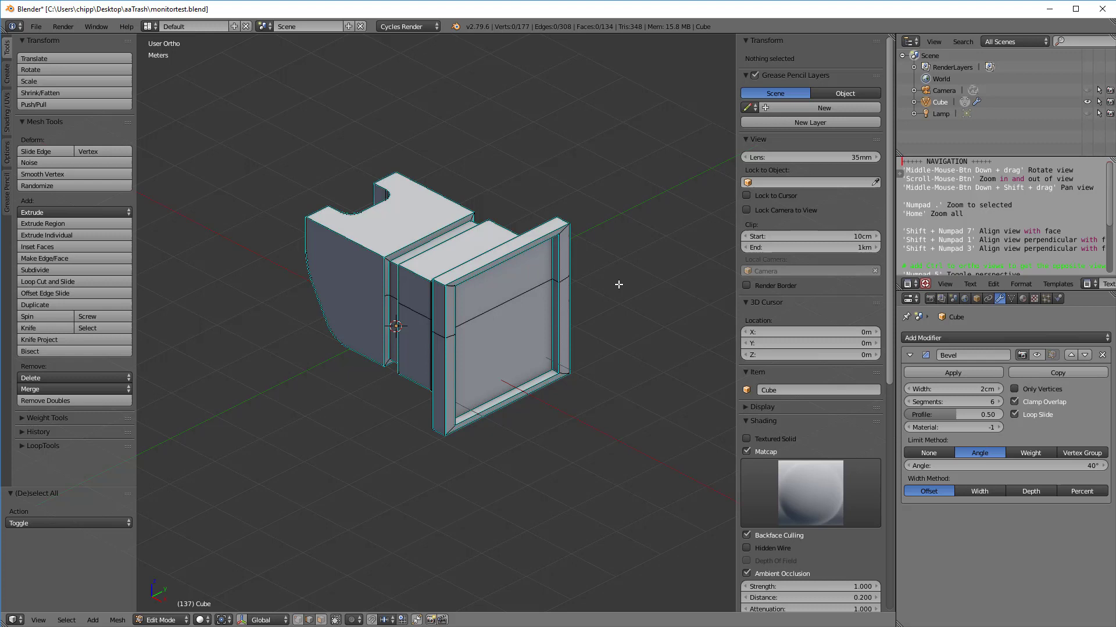
key(ctrl+Tab)
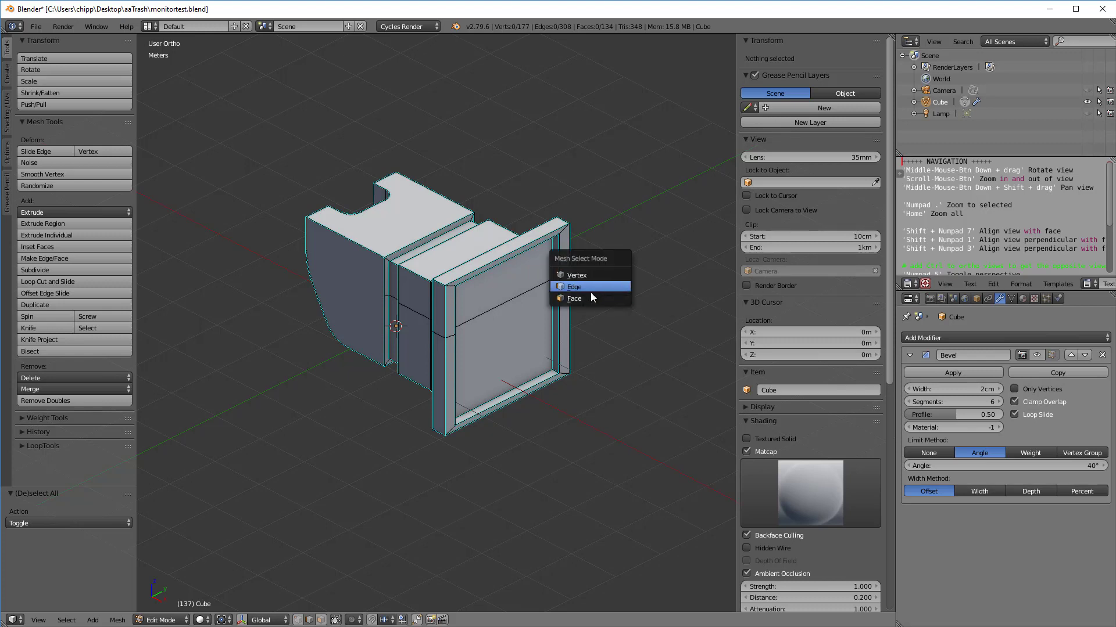
click(589, 279)
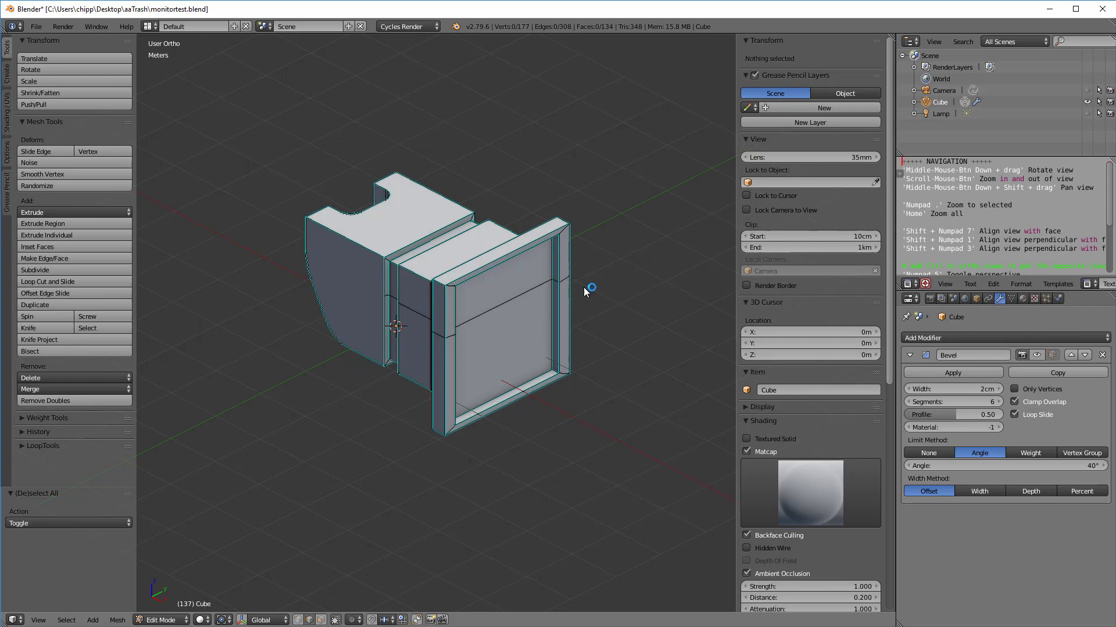
- Select the monitor edge to rotate about, then orbit and pan to a low side view
middle_drag(396, 443, 560, 471)
right_click(499, 337)
scroll(485, 340, up, 3)
middle_drag(499, 337, 444, 350)
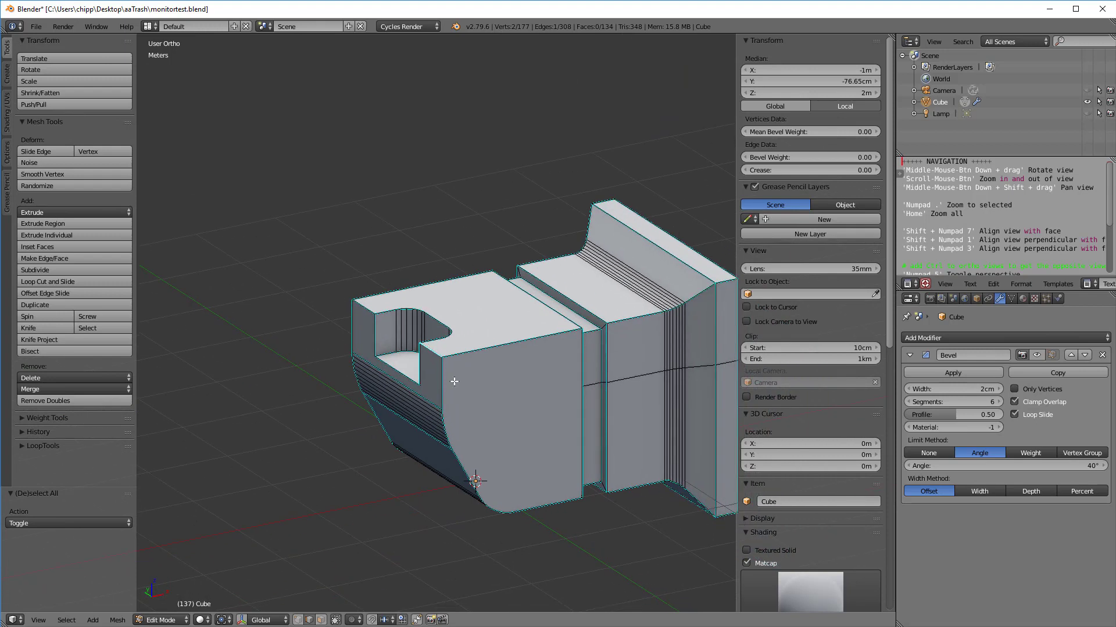
shift+middle_drag(559, 388, 450, 326)
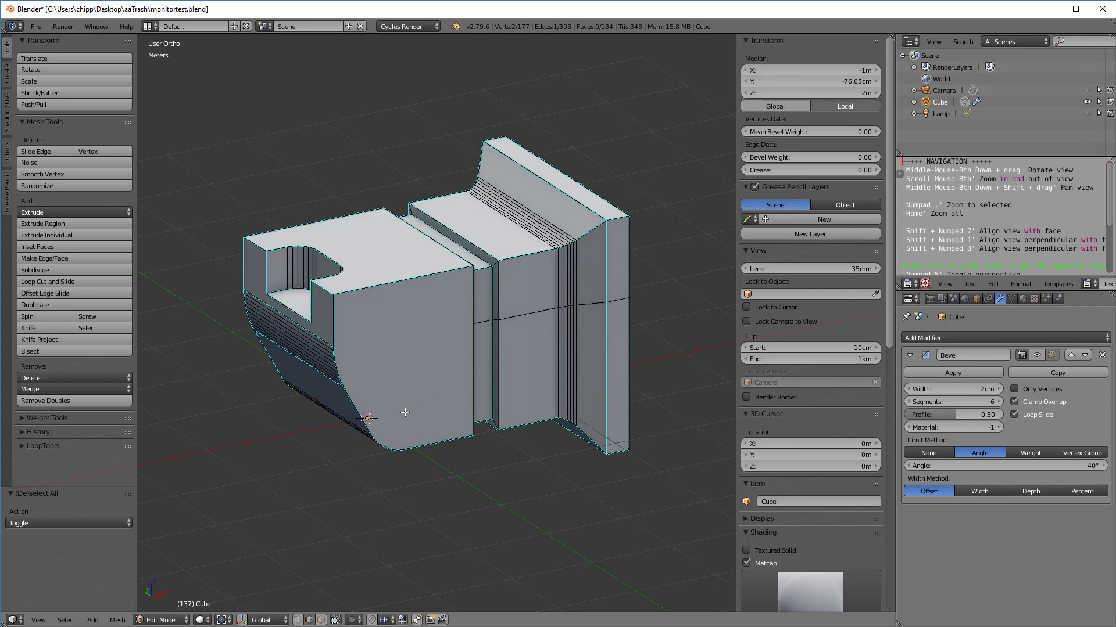
- Place the 3D cursor on the side, top, front and right-end faces in turn
middle_drag(369, 426, 553, 443)
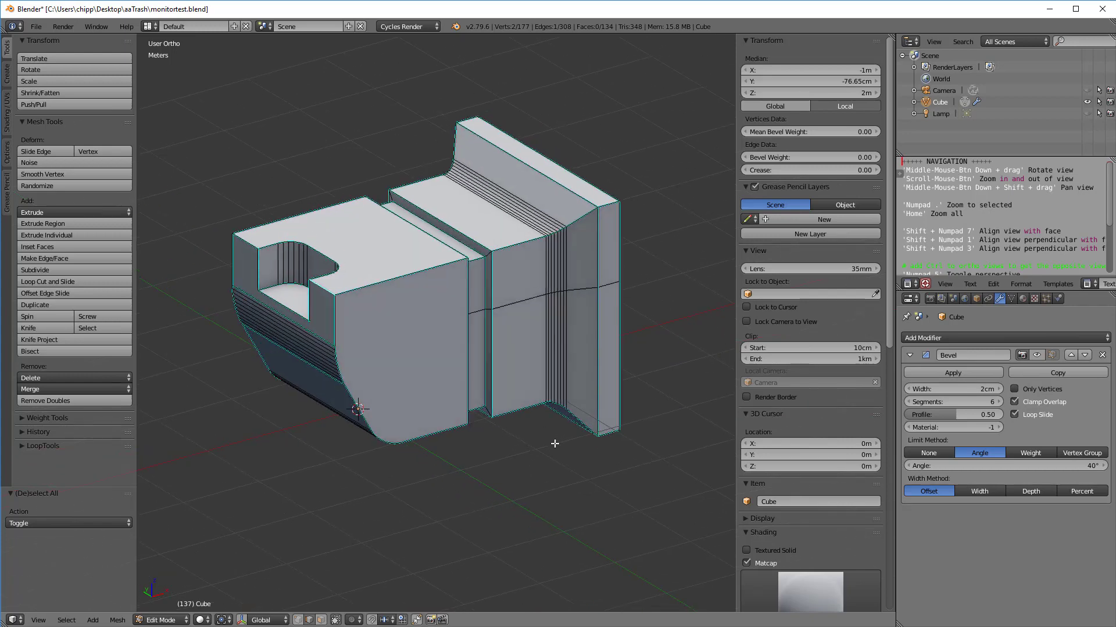
click(435, 345)
click(384, 294)
click(383, 247)
mouse_move(436, 331)
middle_down()
mouse_move(525, 316)
mouse_move(451, 328)
mouse_move(424, 319)
middle_up()
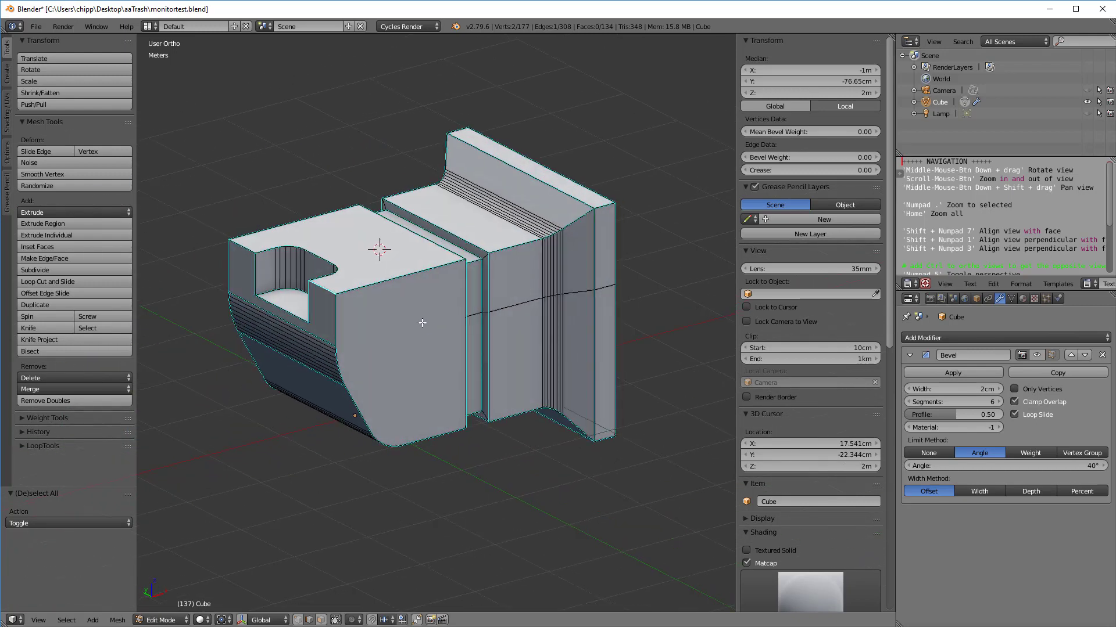
click(421, 322)
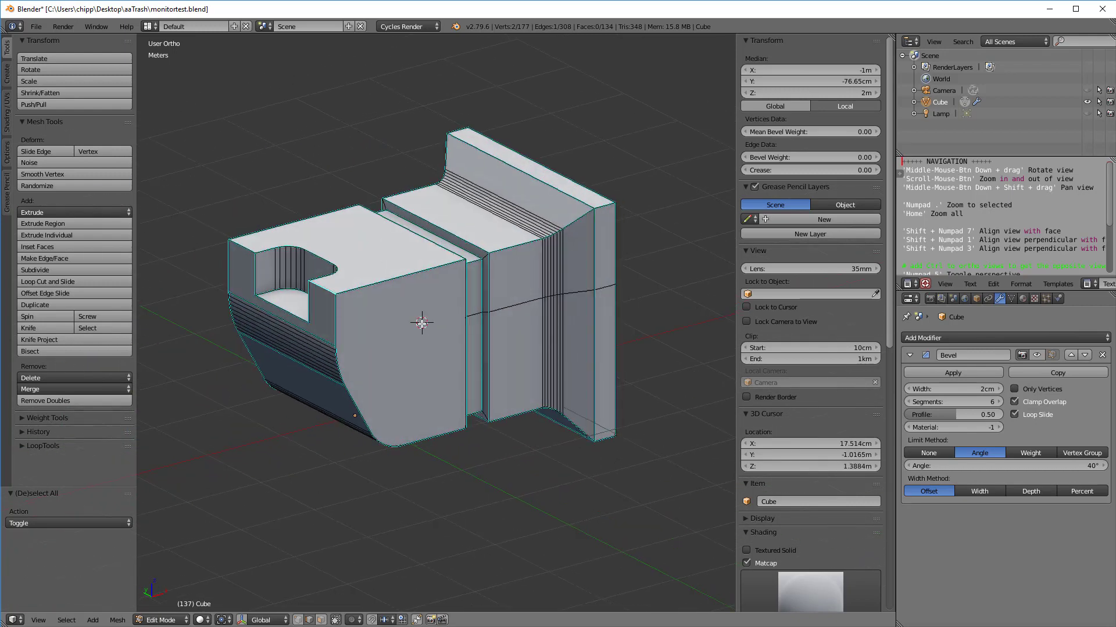
click(605, 344)
middle_drag(628, 366, 321, 288)
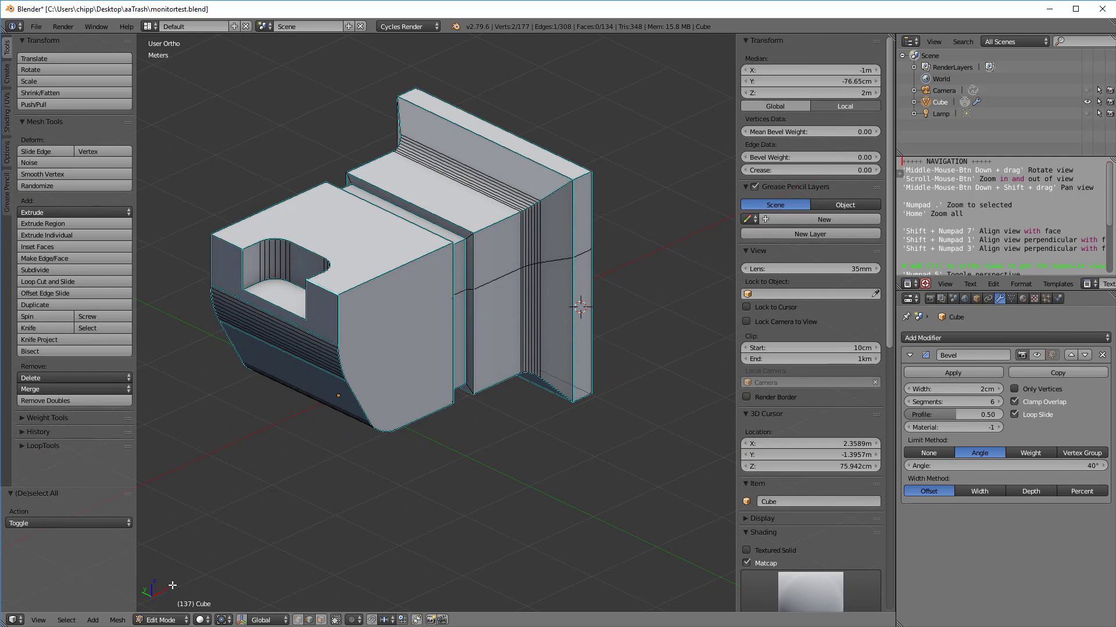
- Use Cursor to Selected so the 3D cursor sits on the edge at -1 m, -76.65 cm, 2 m
click(117, 620)
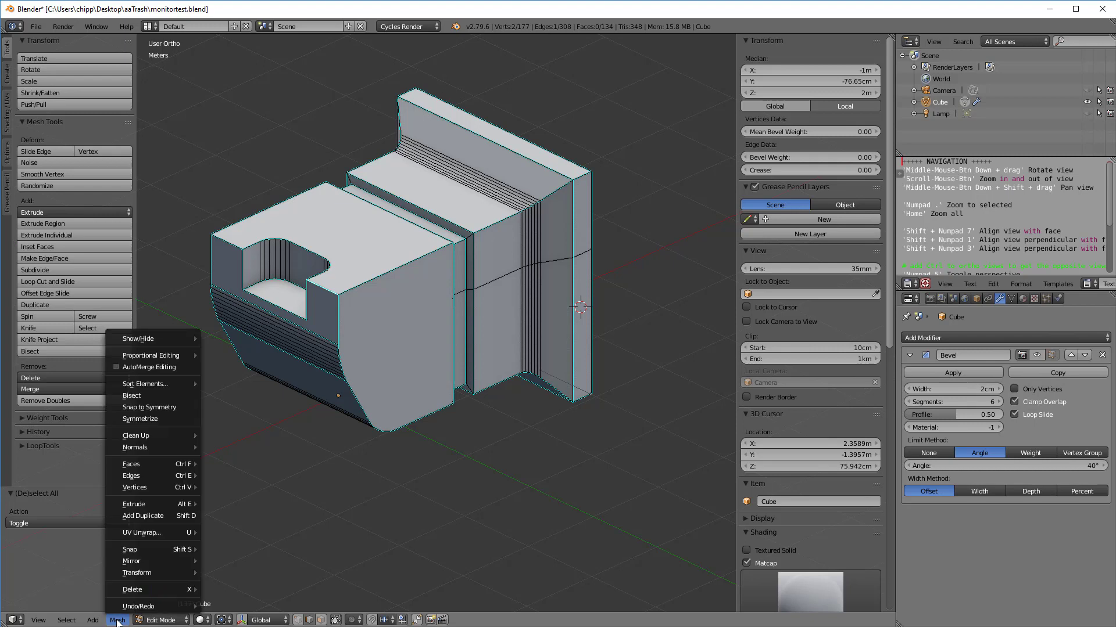
mouse_move(149, 552)
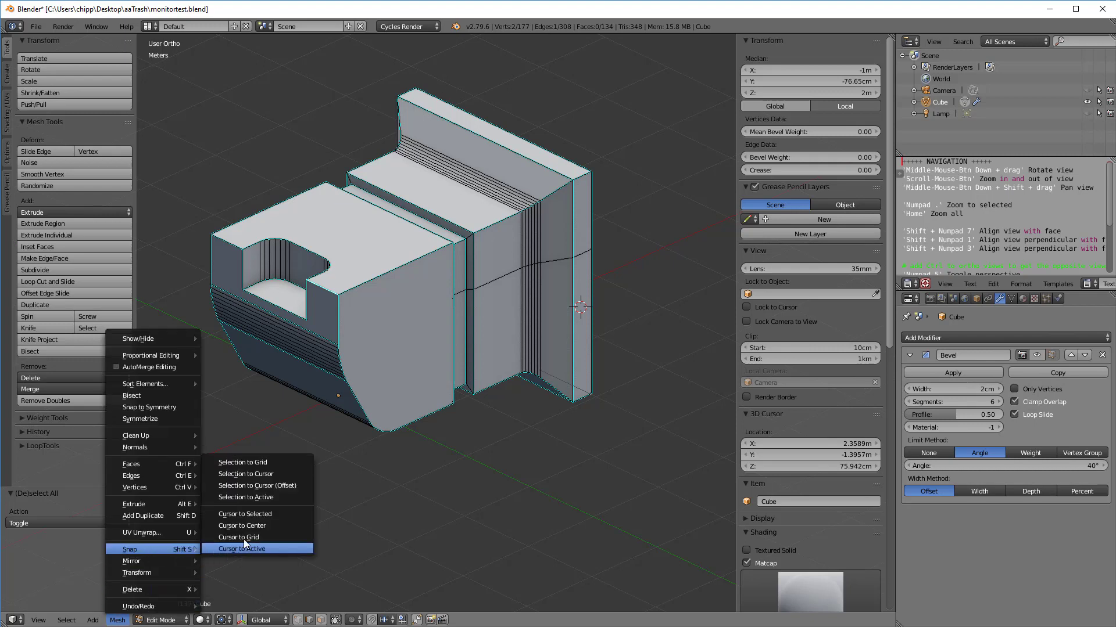
click(253, 514)
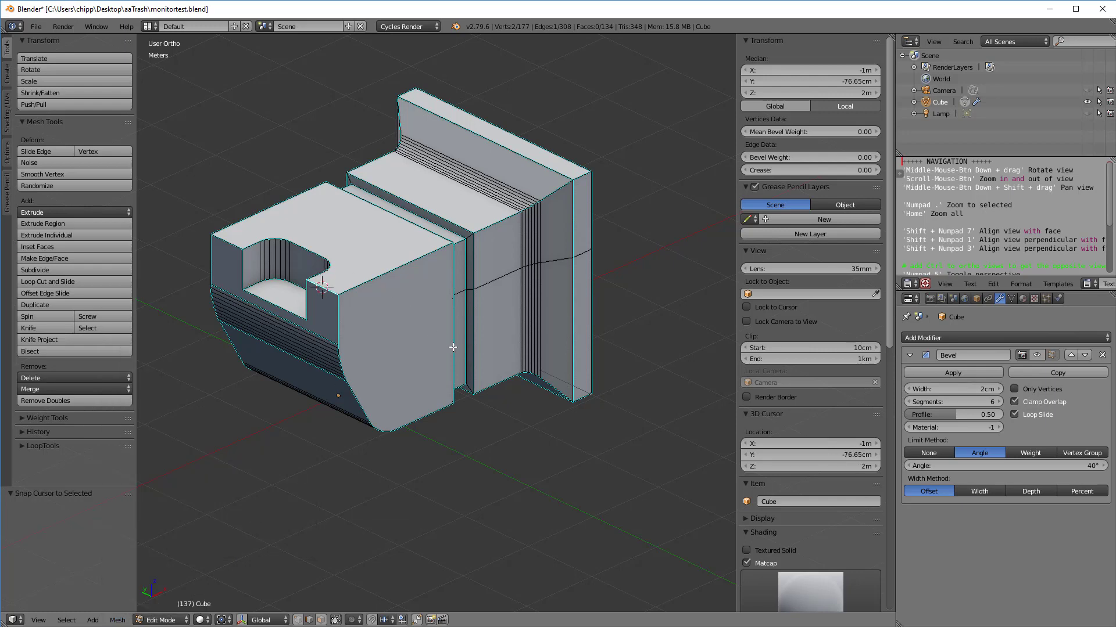
mouse_move(545, 400)
middle_down()
mouse_move(559, 405)
mouse_move(515, 389)
mouse_move(538, 394)
middle_up()
- Switch back to Object Mode and set the Transform Pivot Point to 3D Cursor
key(Tab)
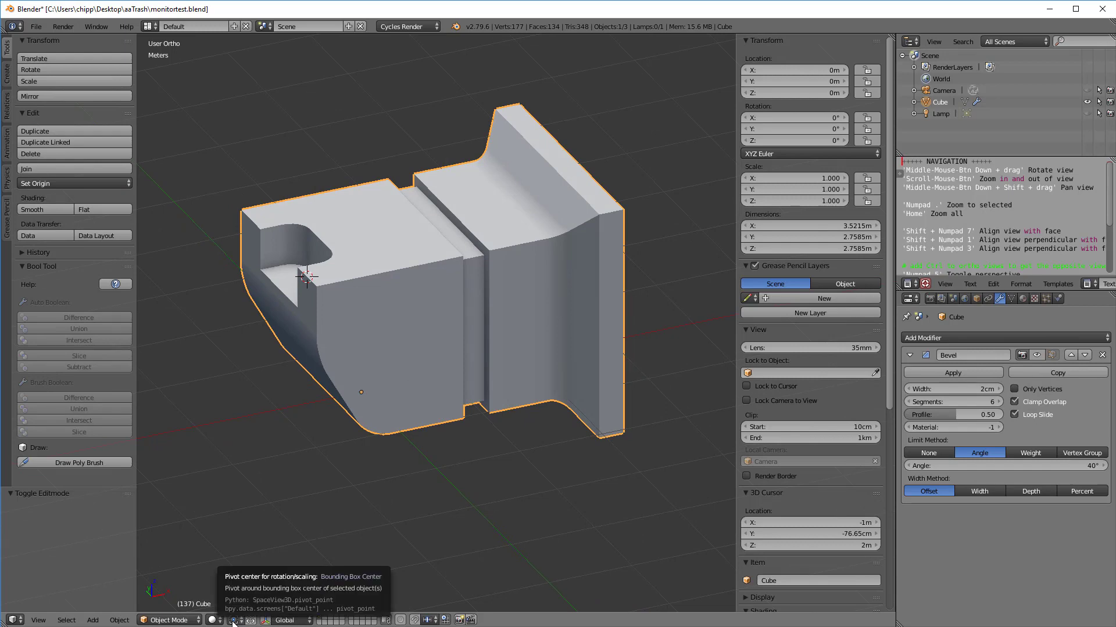
click(214, 620)
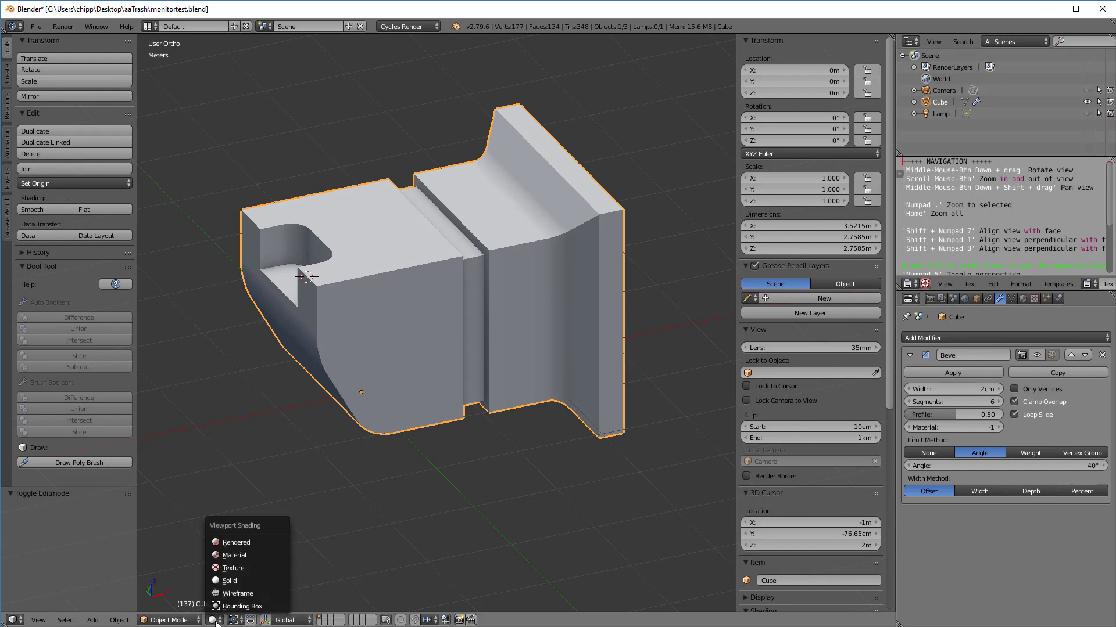
click(235, 621)
click(234, 621)
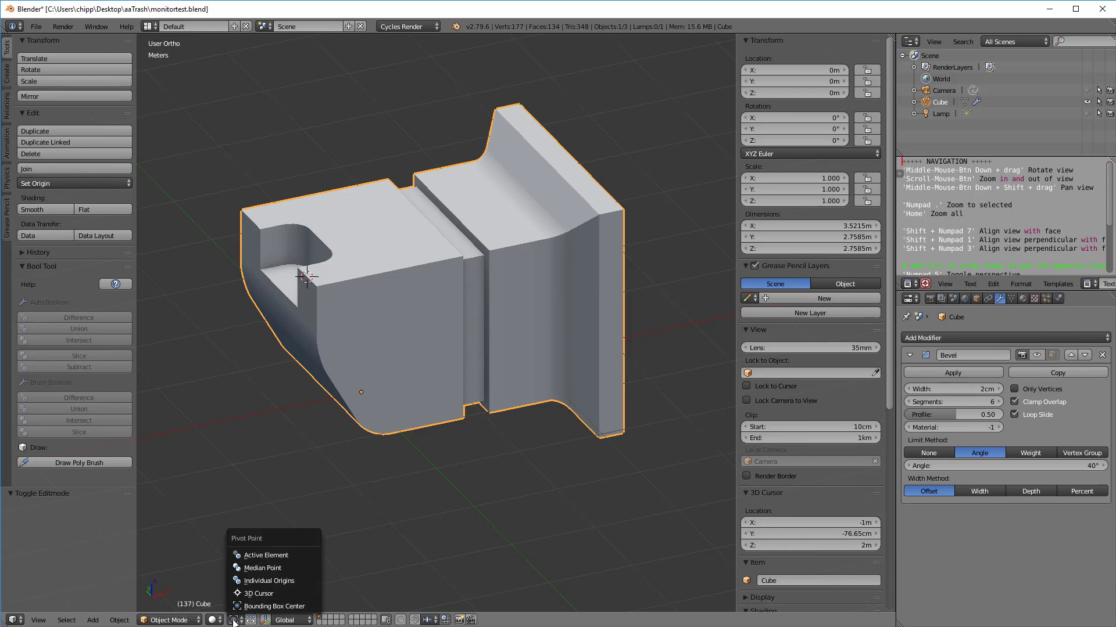
click(259, 595)
scroll(396, 452, down, 2)
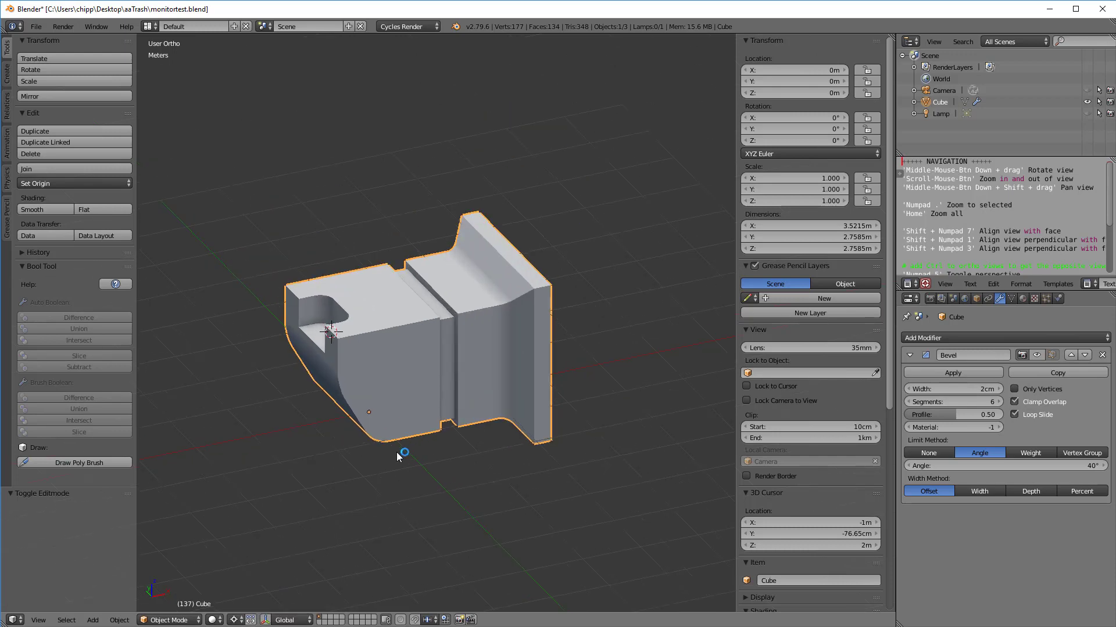
scroll(401, 450, up, 3)
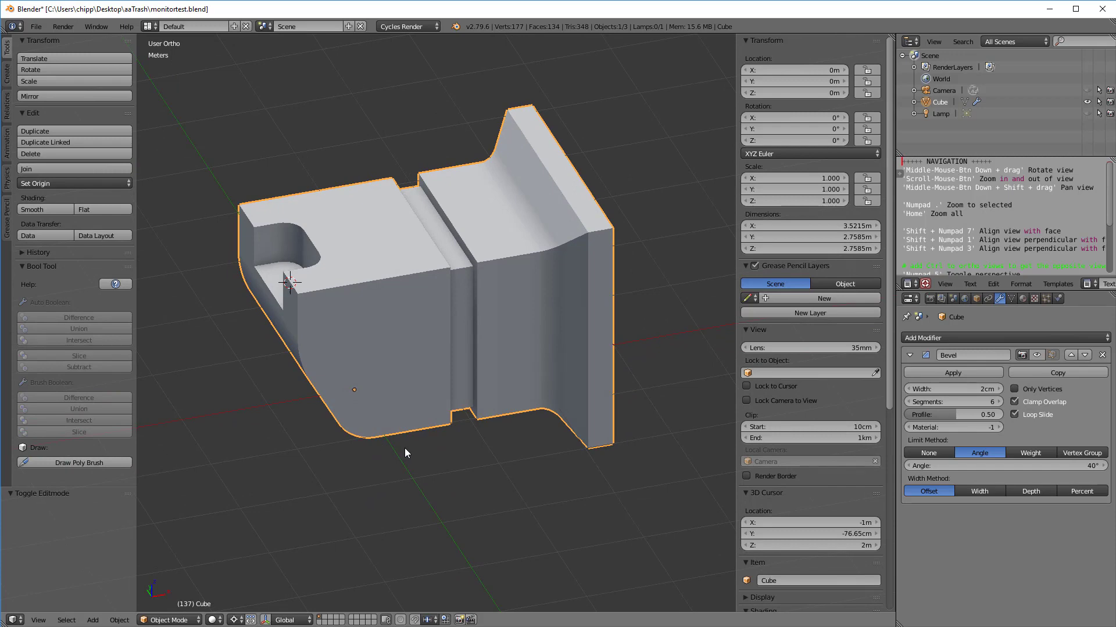
key(r)
key(y)
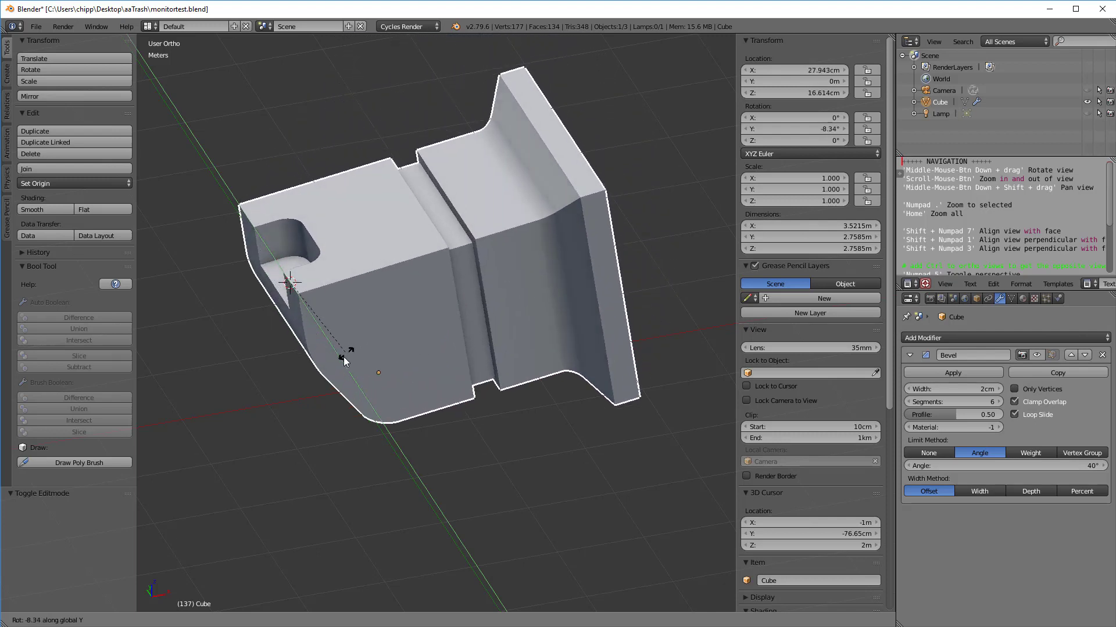
key(Escape)
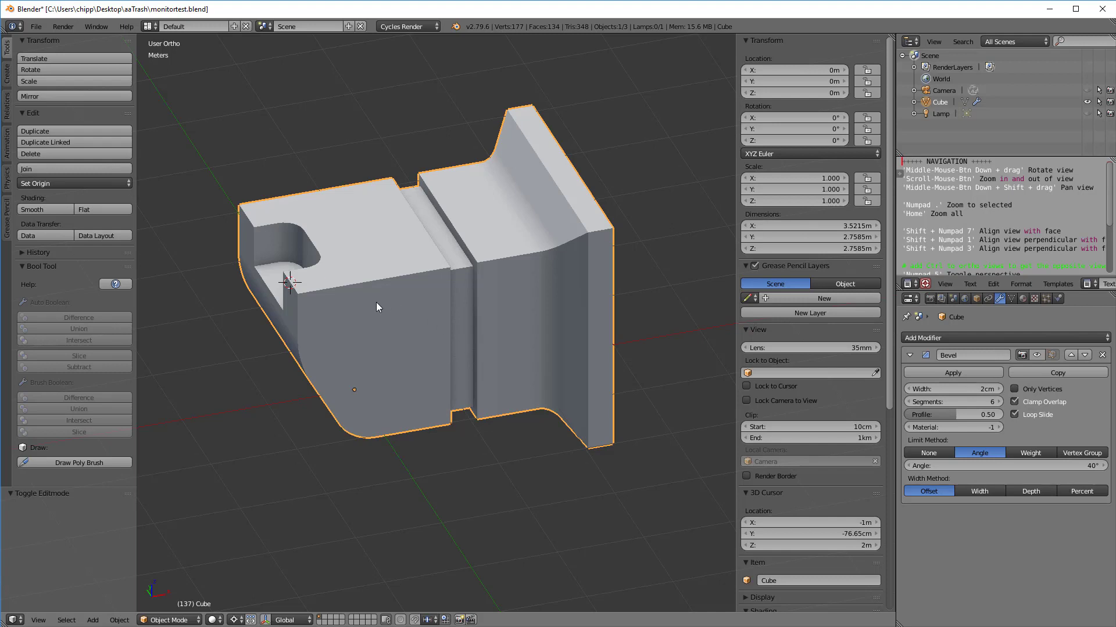
key(period)
key(r)
key(y)
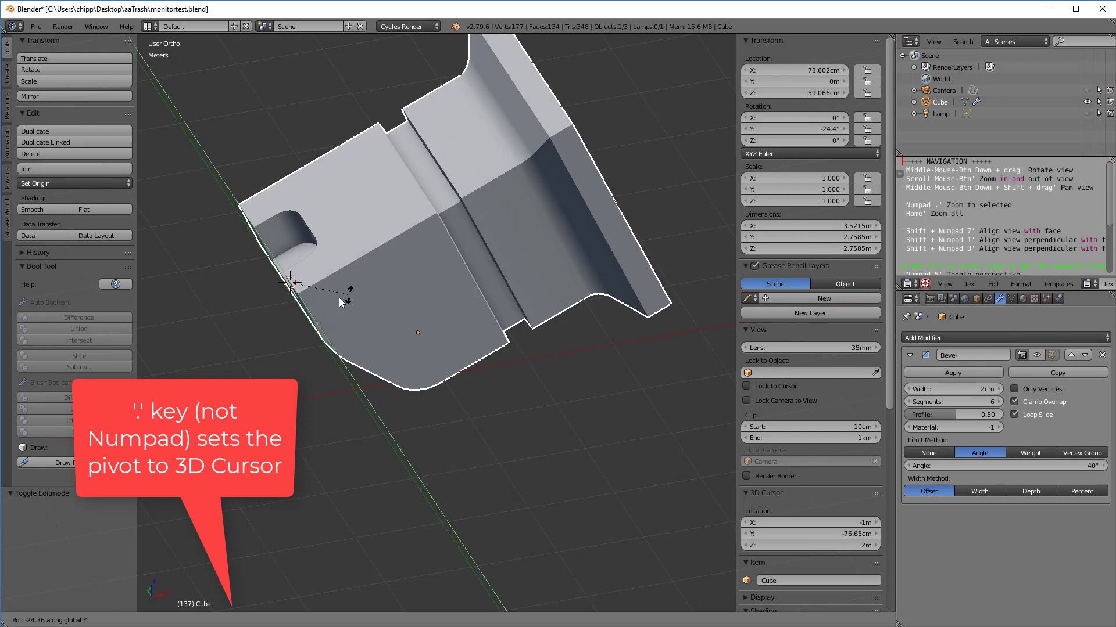
key(Escape)
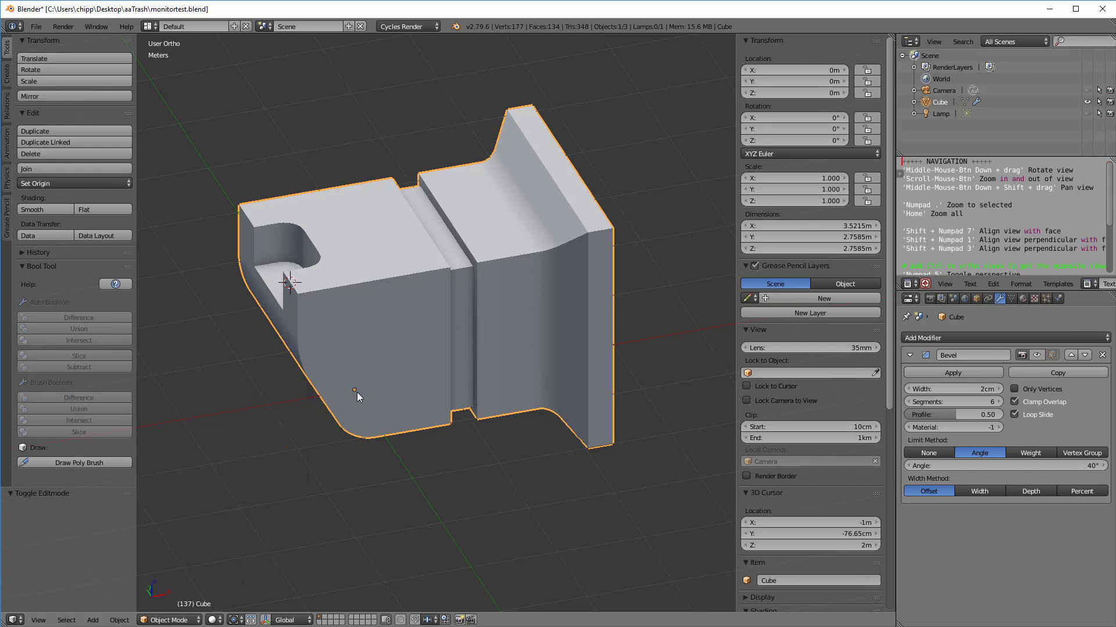
key(r)
key(y)
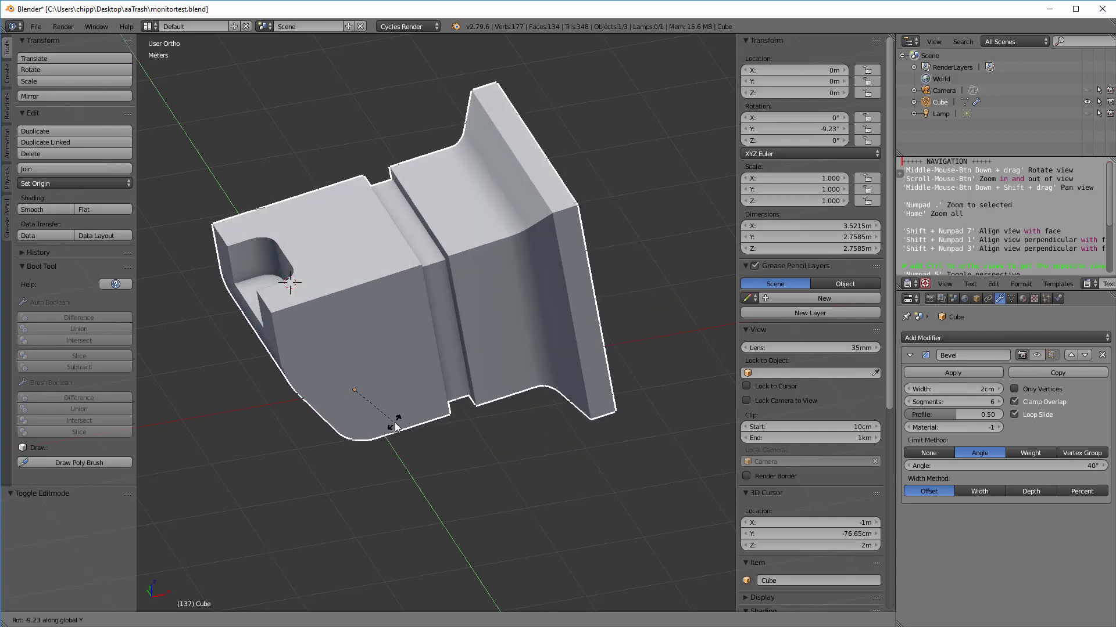
right_click(395, 423)
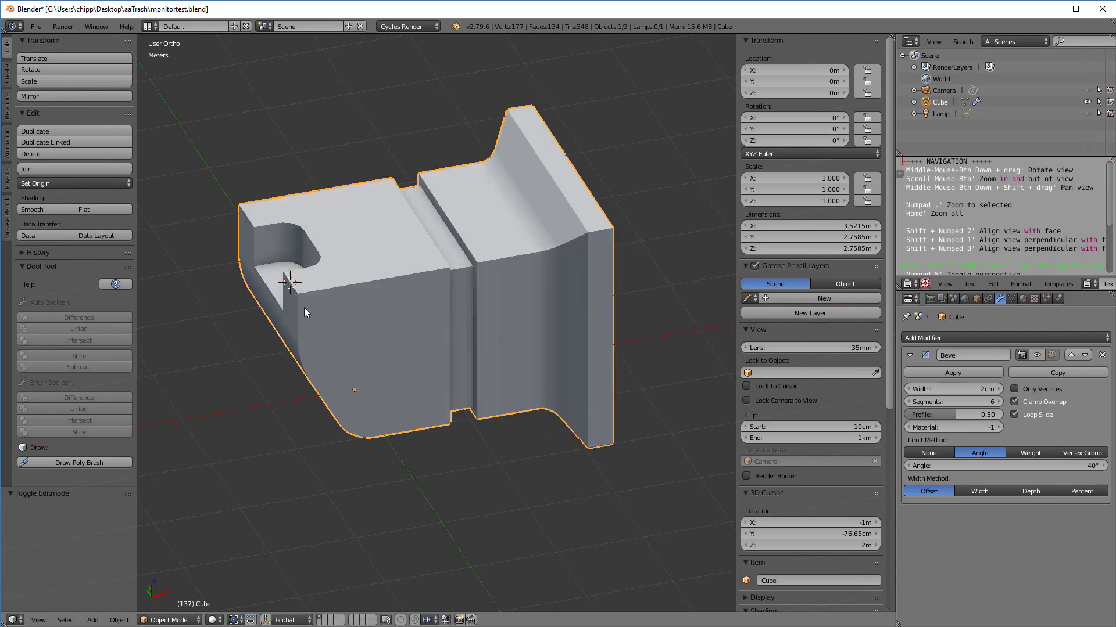
key(shift+s)
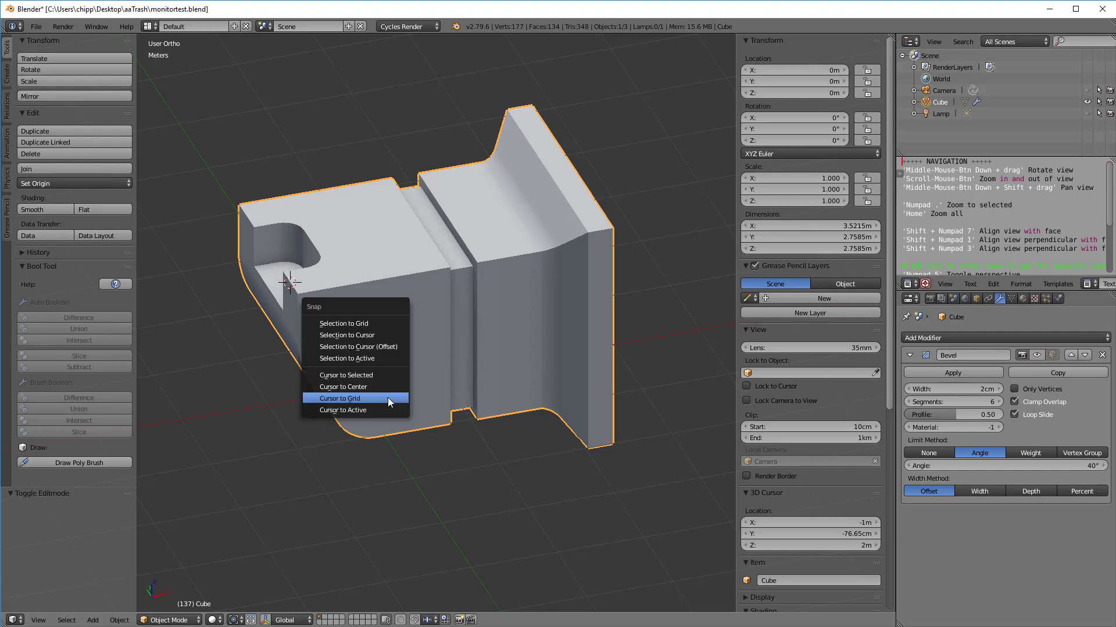